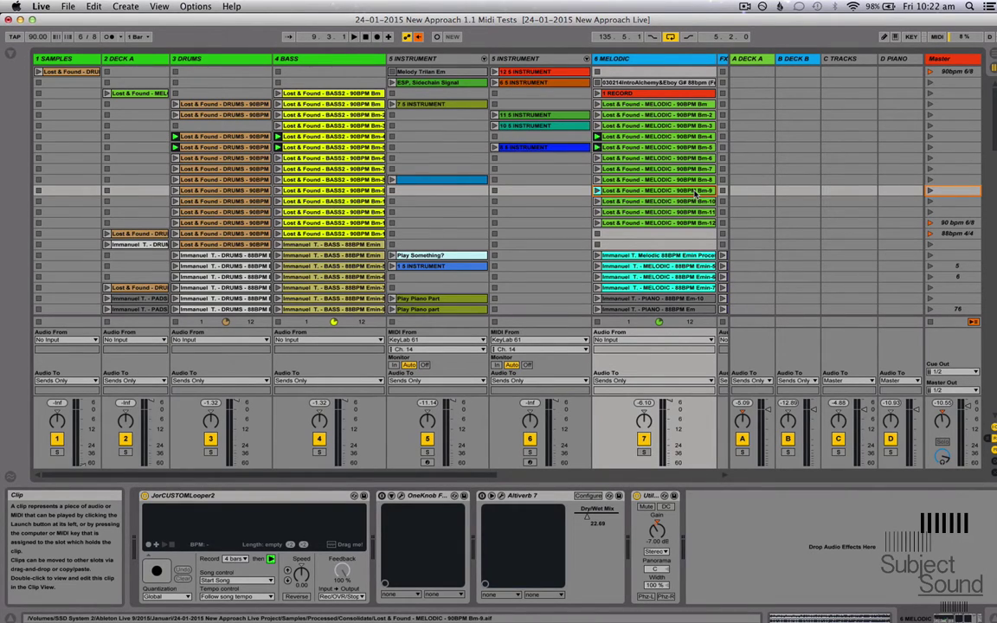
# Step: Show the Melodic Bm-9 clip's details and move the selection to the Melodic Bm-10 clip
pyautogui.doubleClick(693, 190)
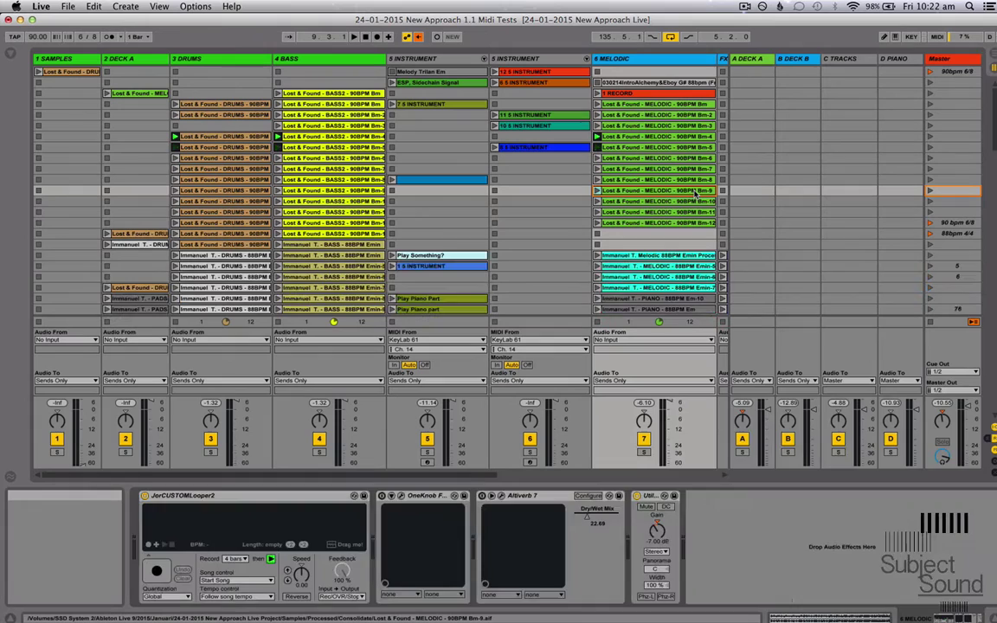
pyautogui.press('Tab')
pyautogui.press('Tab')
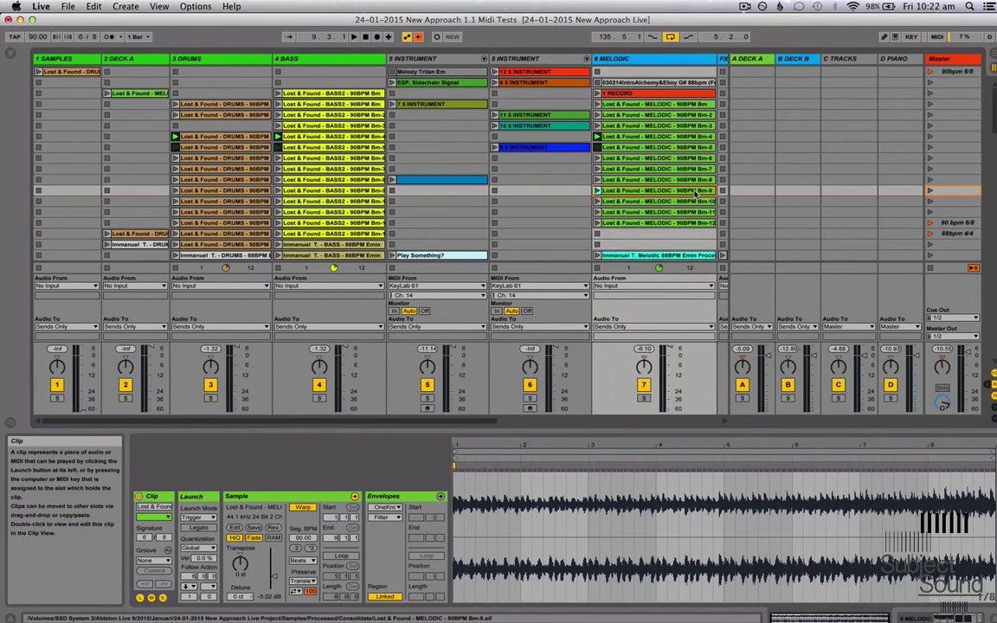
pyautogui.press('Right')
pyautogui.press('Left')
pyautogui.press('Left')
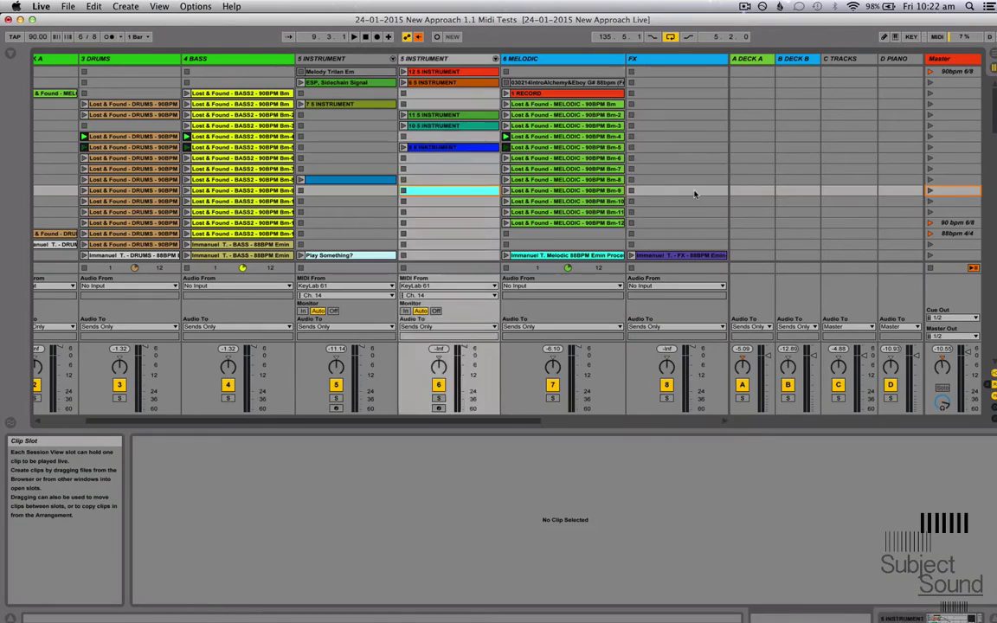
pyautogui.press('Right')
pyautogui.press('Down')
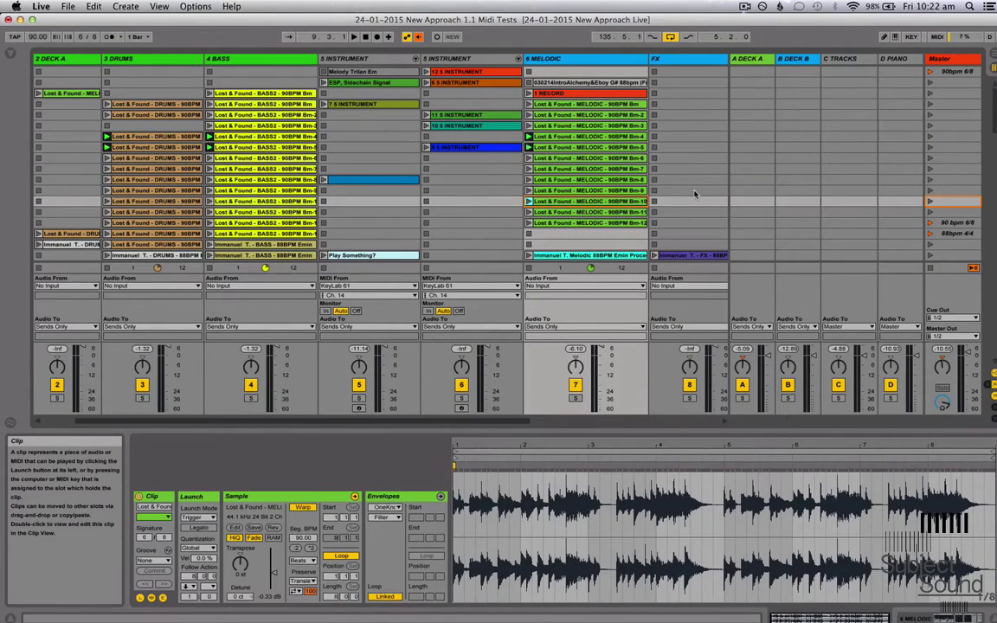
# Step: Play and stop the Bm-10 clip, then bring up Mission Control
pyautogui.press('Return')
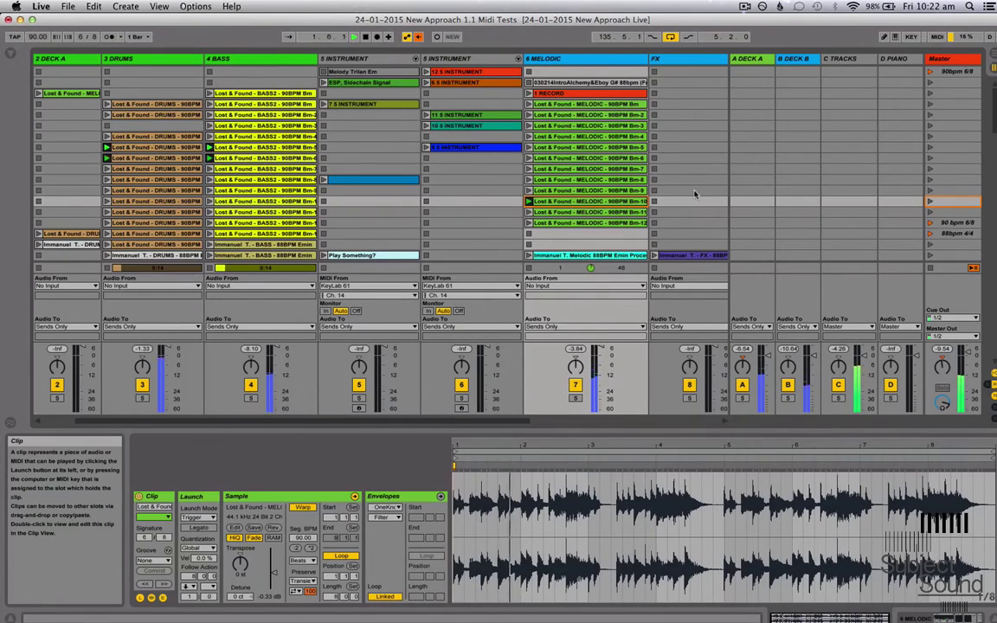
pyautogui.press('space')
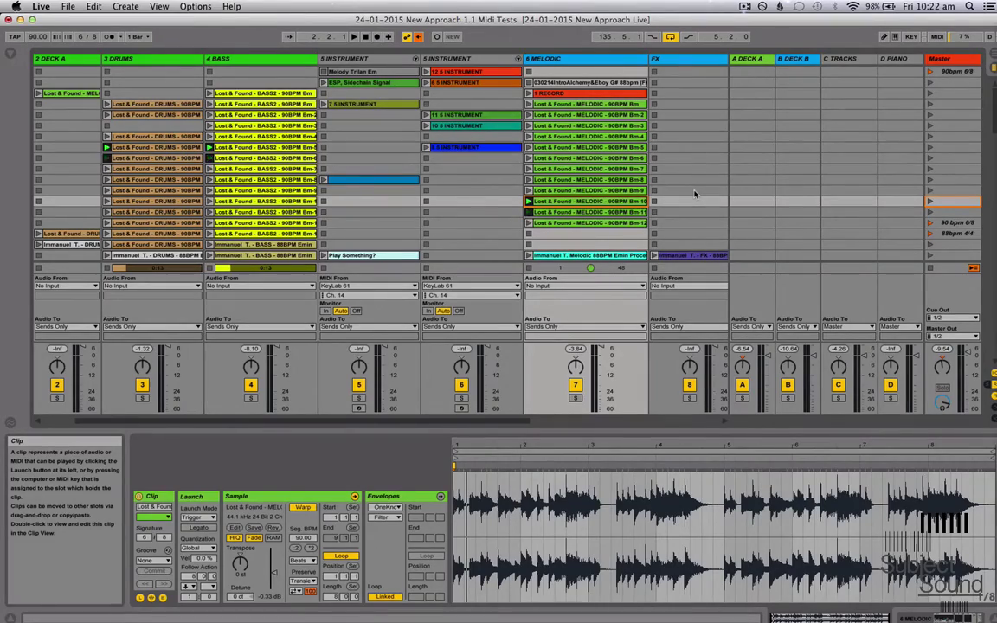
pyautogui.hotkey('ctrl', 'Up')
# Step: In Bome, add translator [10] and name it 'Return'
pyautogui.click(219, 407)
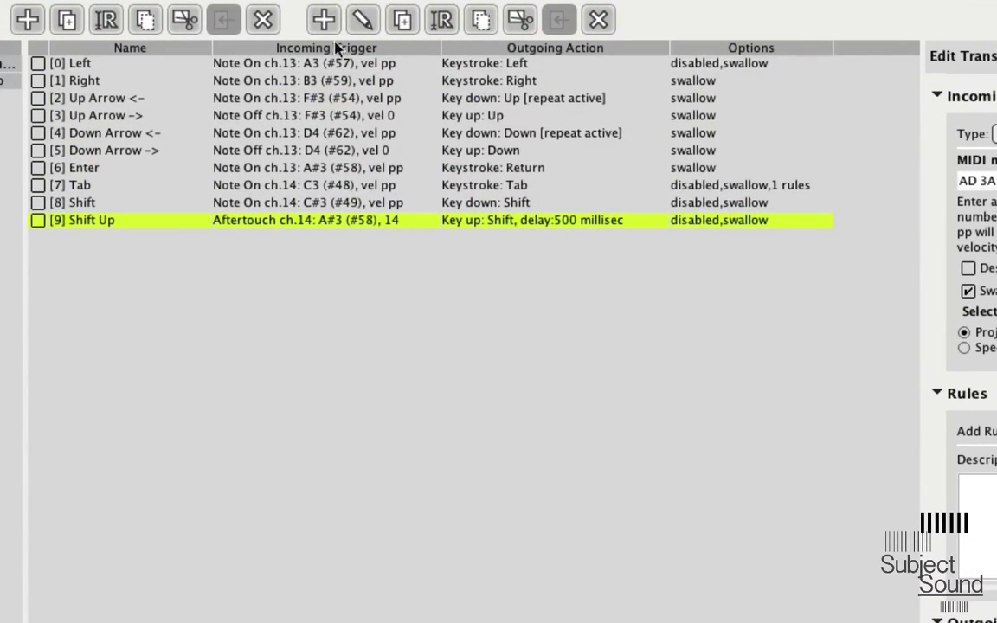
pyautogui.click(324, 28)
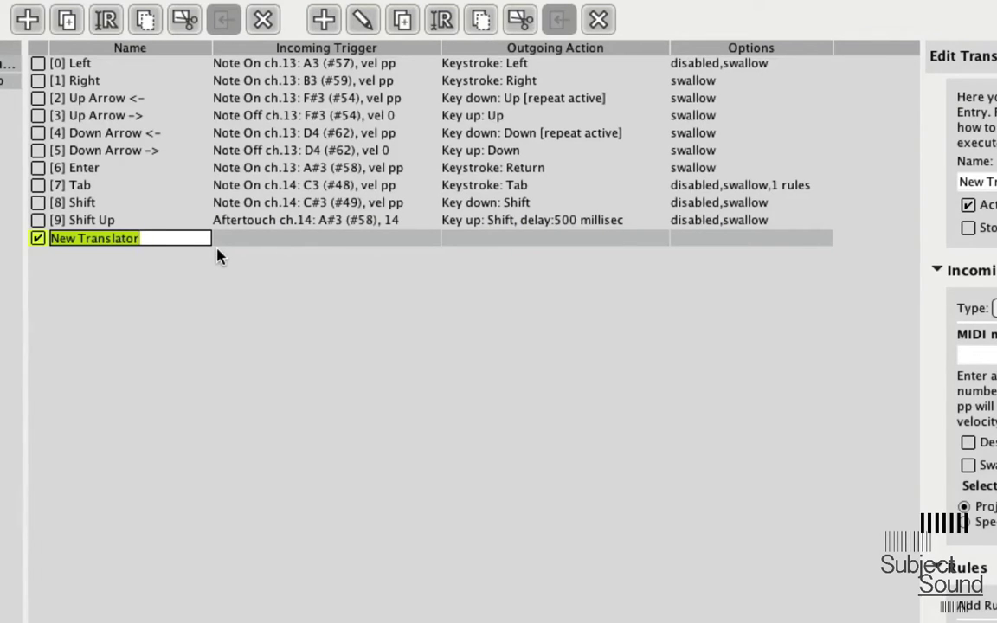
pyautogui.write('Return')
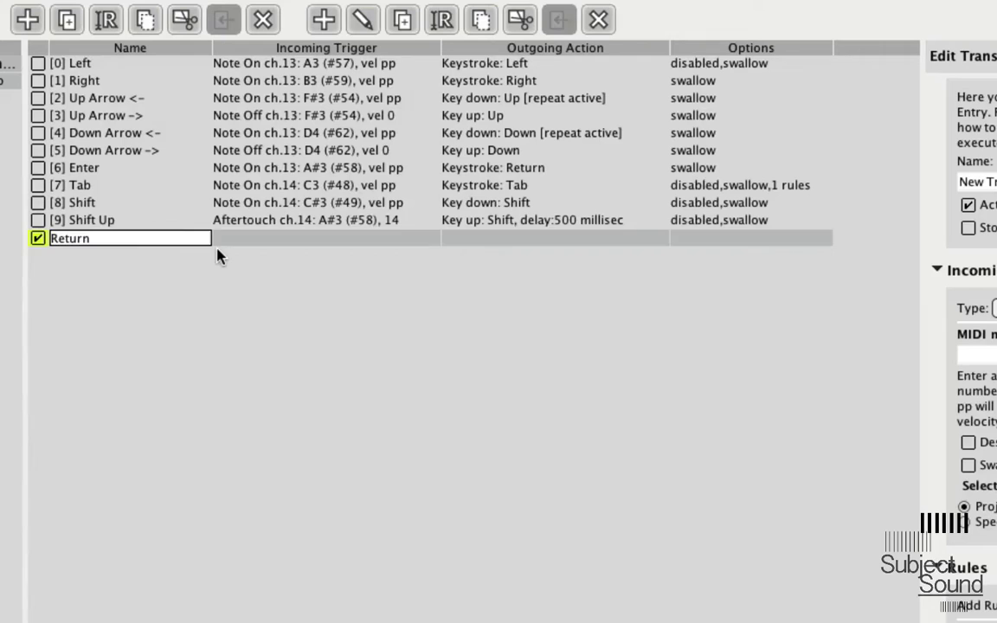
pyautogui.press('Return')
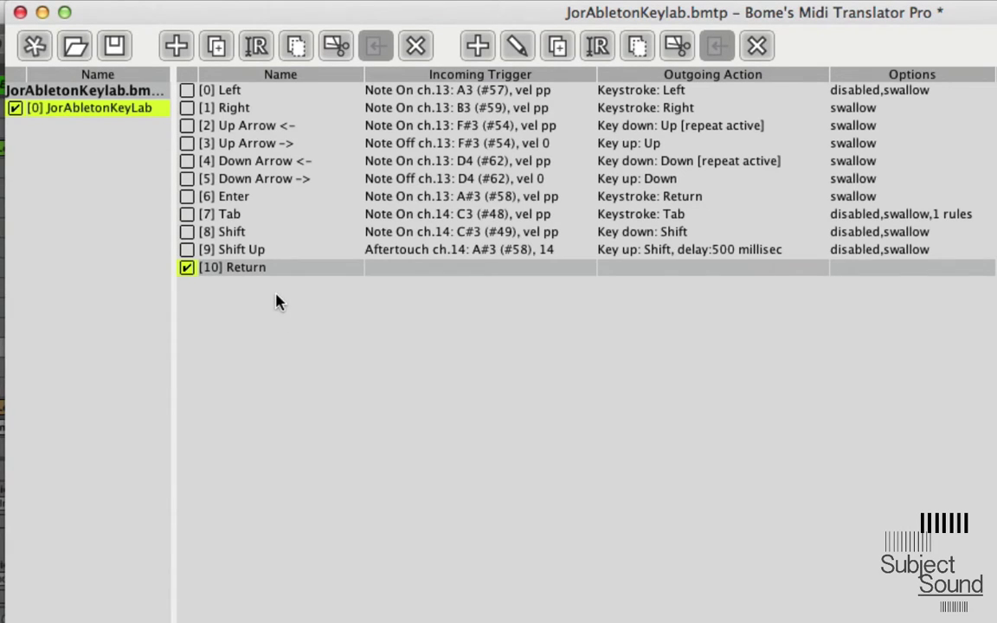
# Step: Select the [10] Return translator to edit its incoming MIDI message
pyautogui.click(340, 268)
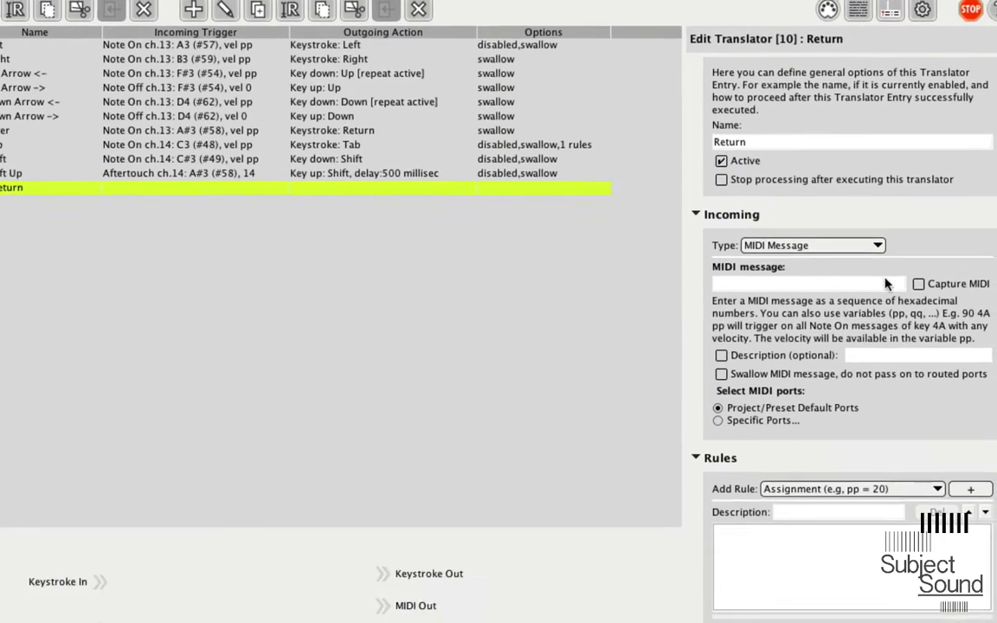
# Step: Keep MIDI Message as the incoming type and turn on Capture MIDI
pyautogui.click(844, 246)
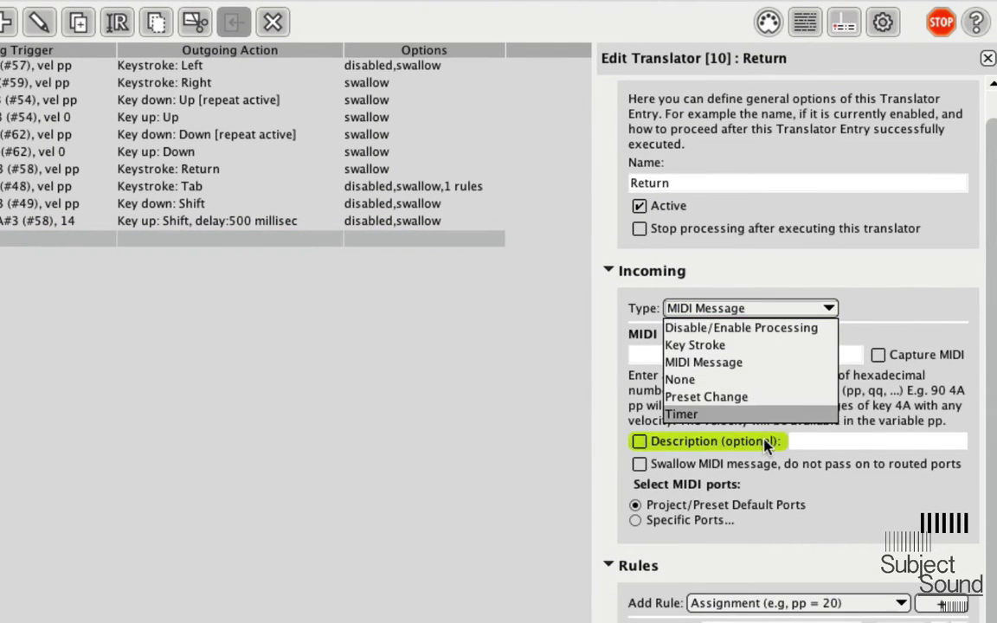
pyautogui.click(762, 364)
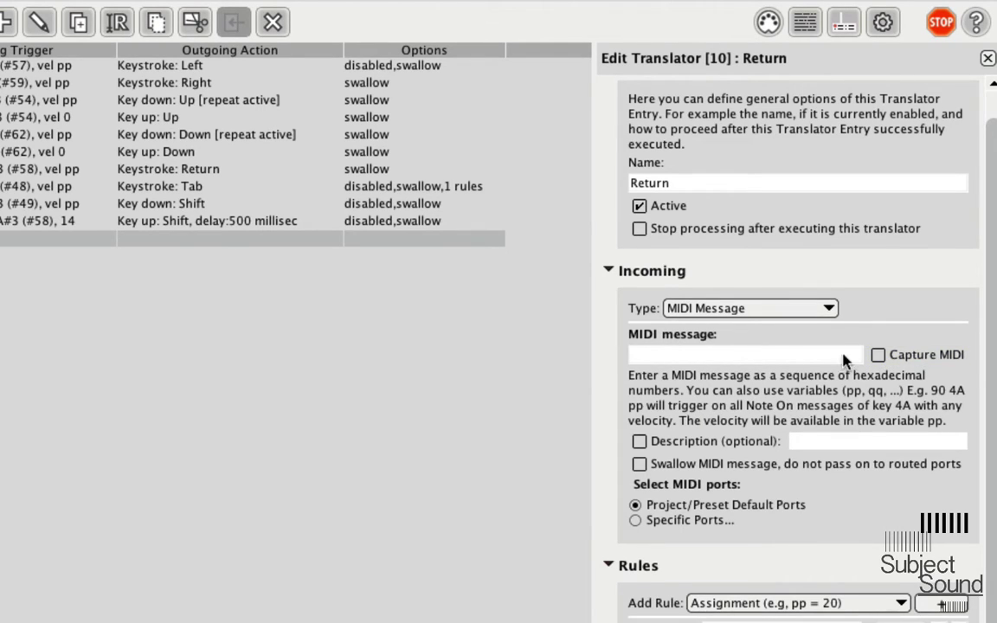
pyautogui.click(879, 355)
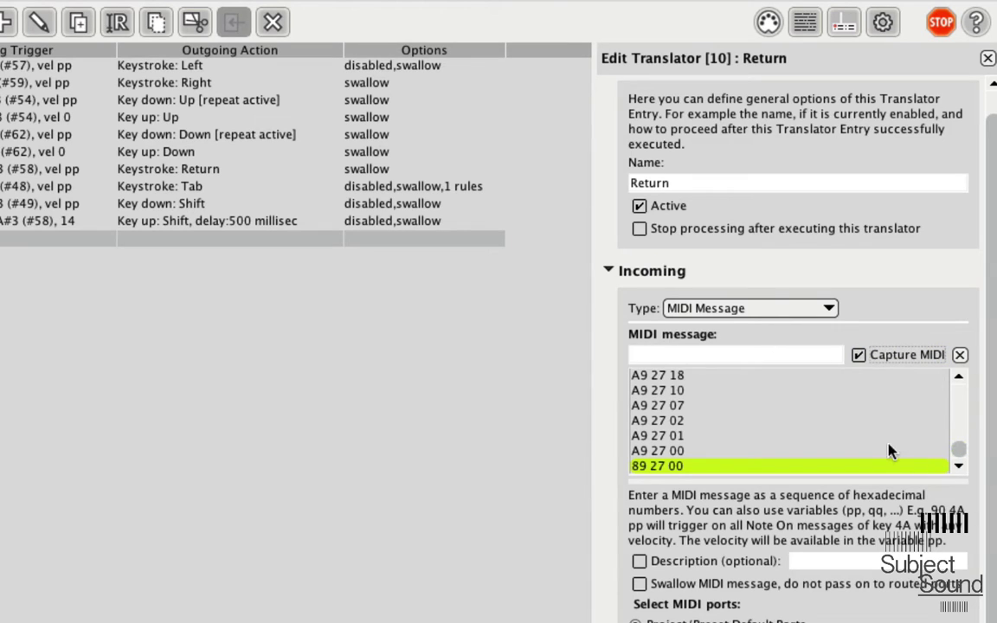
# Step: Try captured messages A9 27 01, 89 27 00, 99 27 06 and A9 27 0B as triggers
pyautogui.click(823, 436)
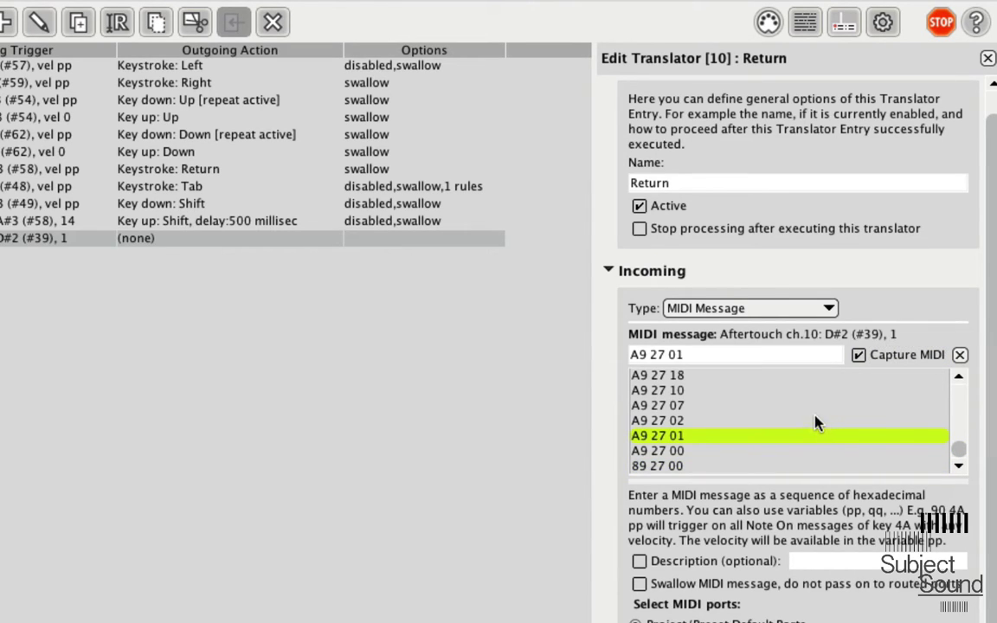
pyautogui.click(744, 466)
pyautogui.click(728, 450)
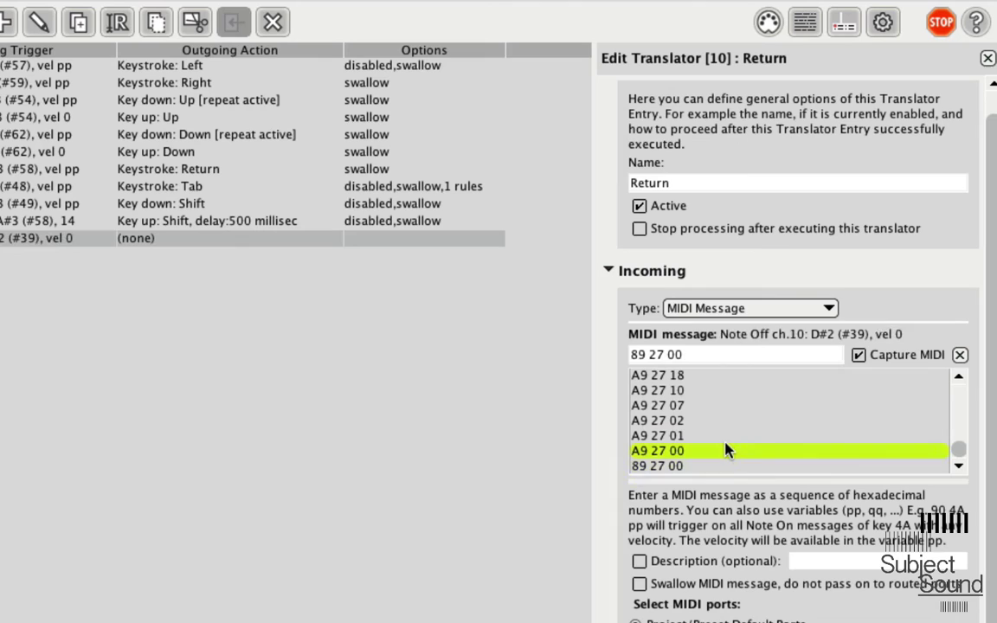
pyautogui.scroll(5, 748, 439)
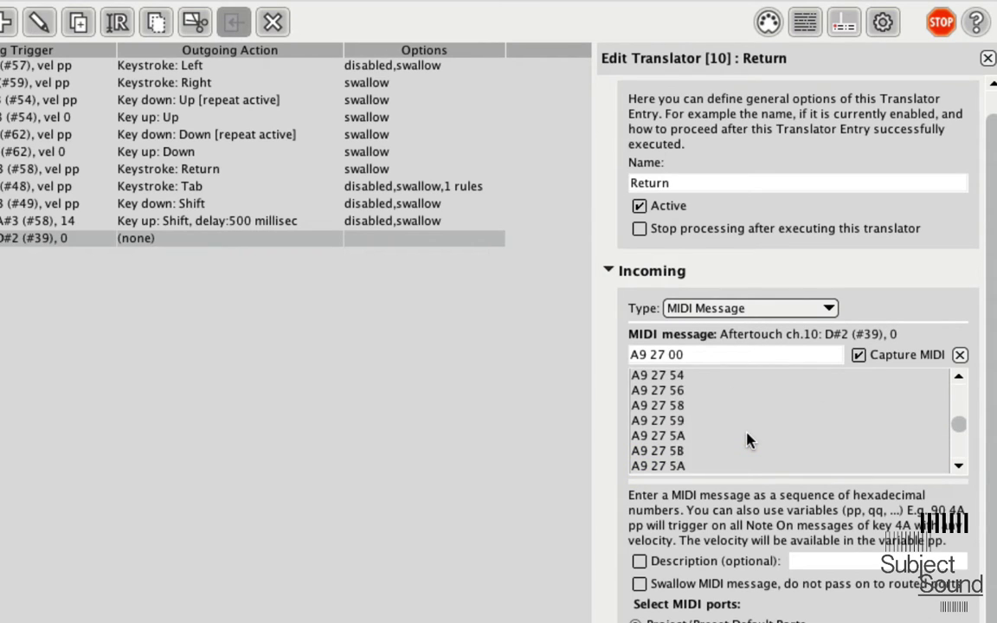
pyautogui.scroll(10, 676, 446)
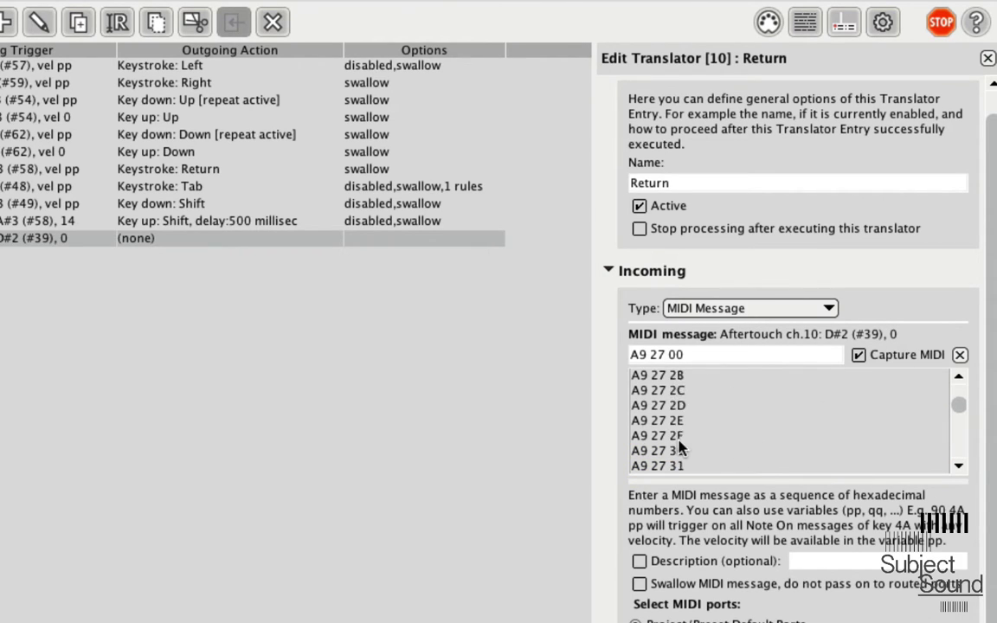
pyautogui.click(683, 379)
pyautogui.click(700, 394)
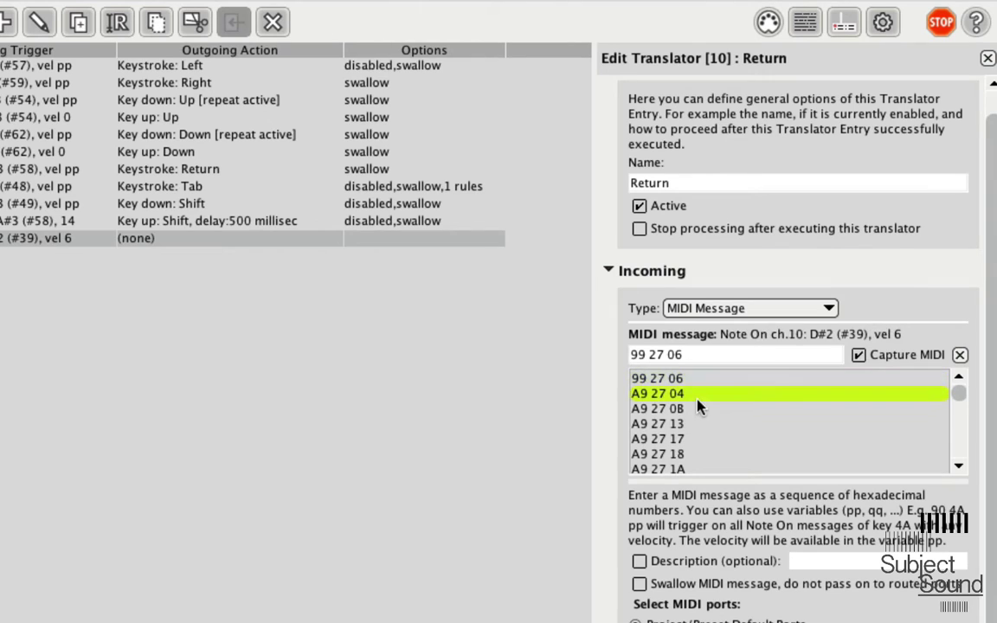
pyautogui.click(713, 414)
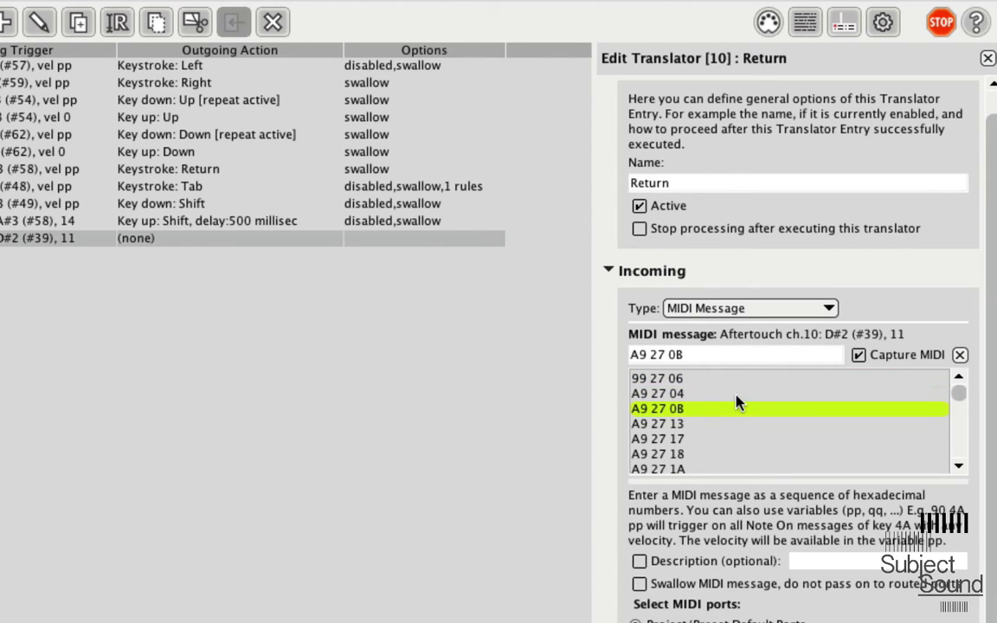
pyautogui.press('Up')
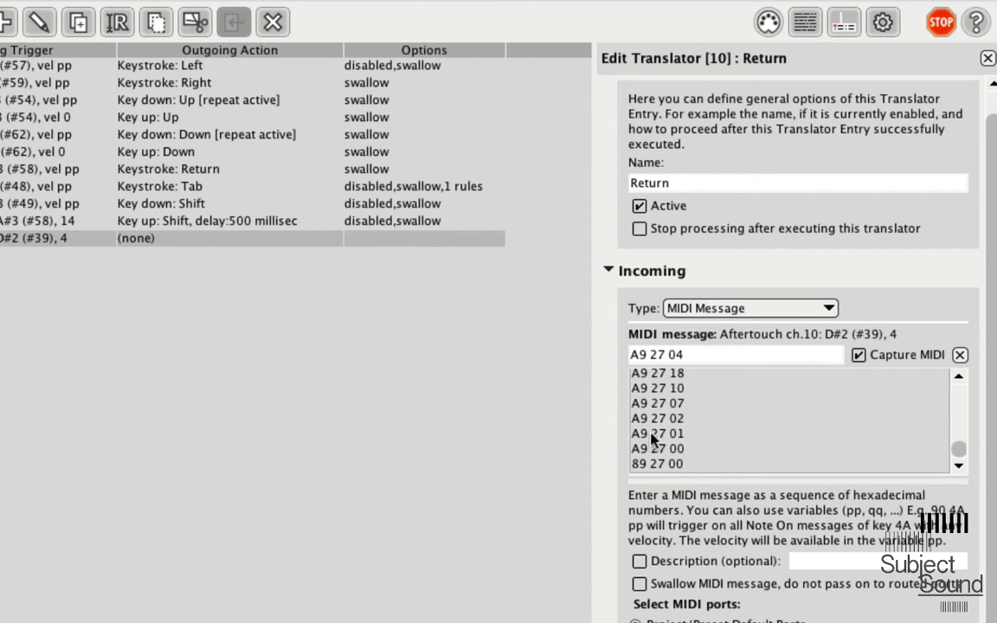
# Step: Try more captured A9 27 messages, then settle on note-off 89 27 00 as the trigger
pyautogui.click(654, 435)
pyautogui.click(656, 419)
pyautogui.click(662, 405)
pyautogui.click(679, 388)
pyautogui.scroll(2, 688, 402)
pyautogui.click(681, 403)
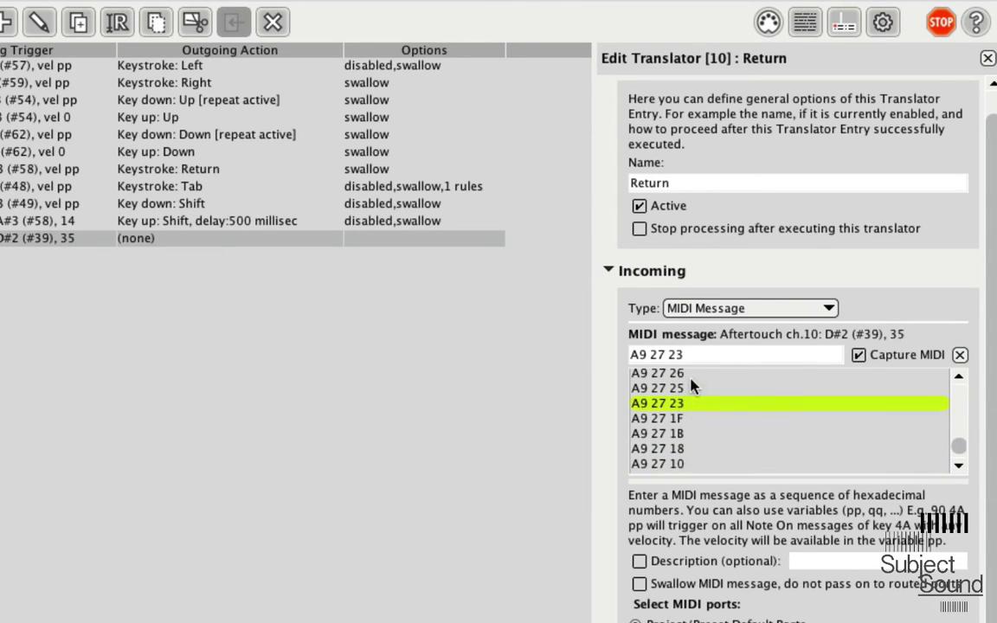
pyautogui.click(674, 387)
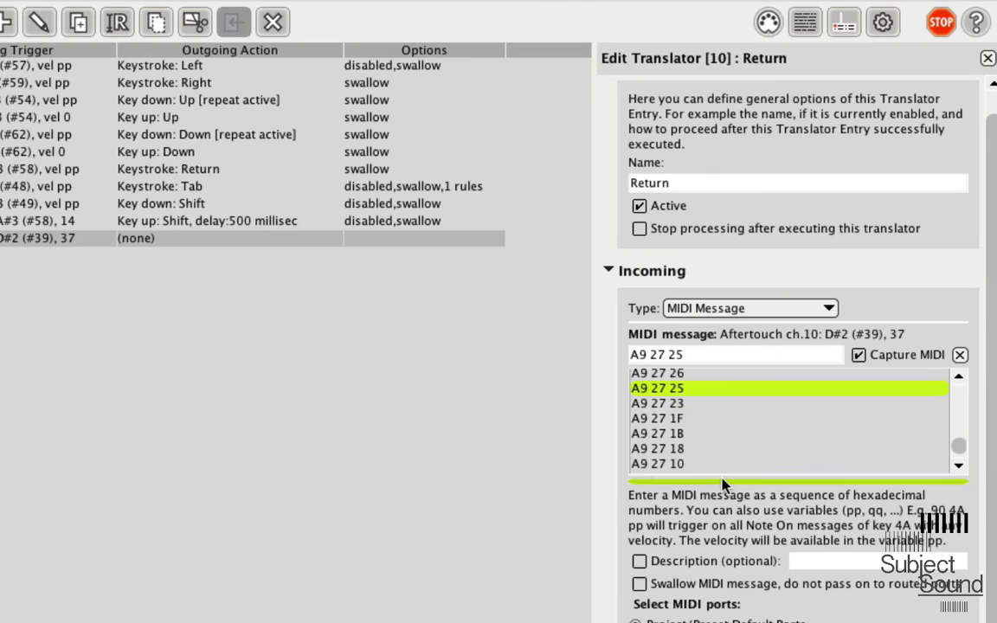
pyautogui.scroll(-2, 726, 452)
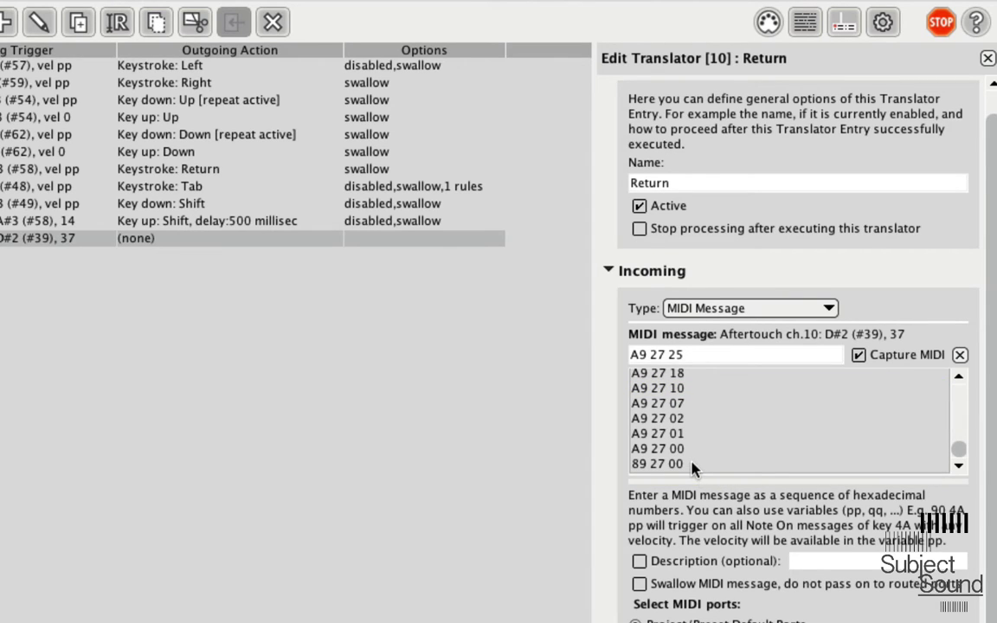
pyautogui.click(693, 465)
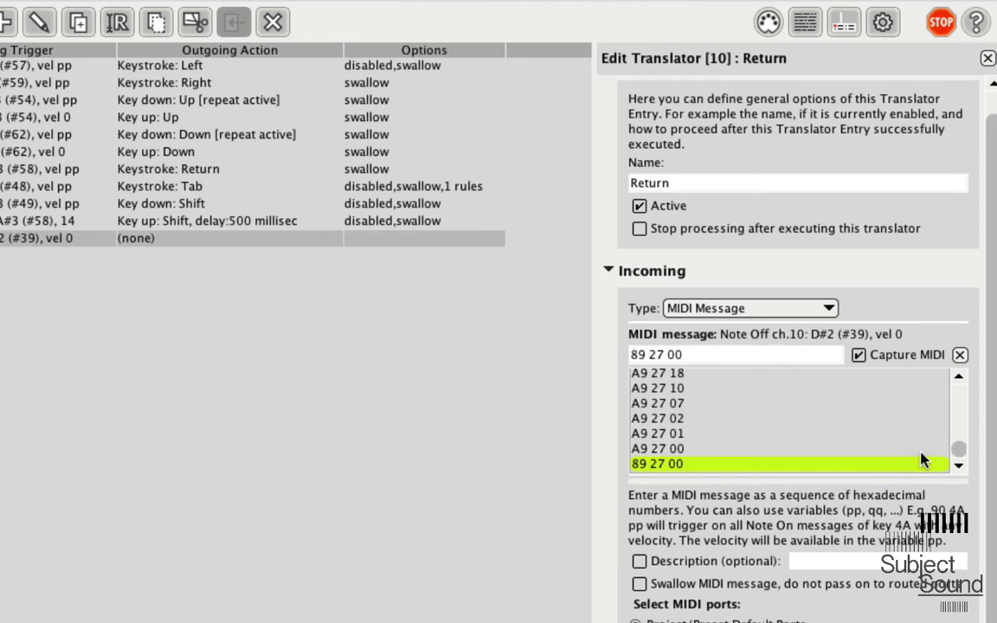
# Step: Use the captured Note On 99 27 06 (velocity 6) as the trigger and enable Capture MIDI
pyautogui.click(960, 450)
pyautogui.click(960, 451)
pyautogui.moveTo(960, 451); pyautogui.dragTo(962, 387)
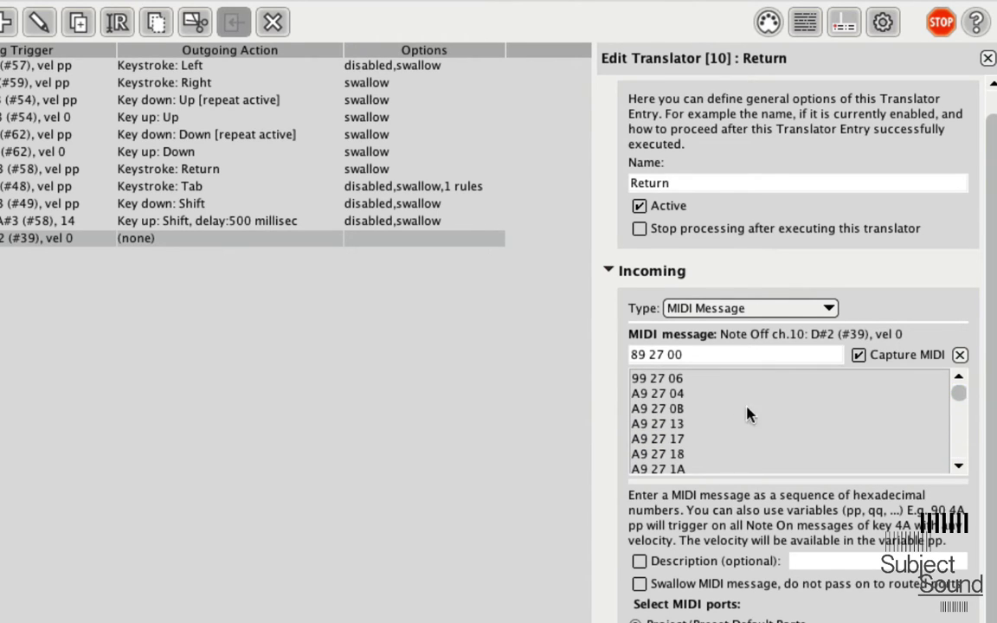
pyautogui.click(712, 382)
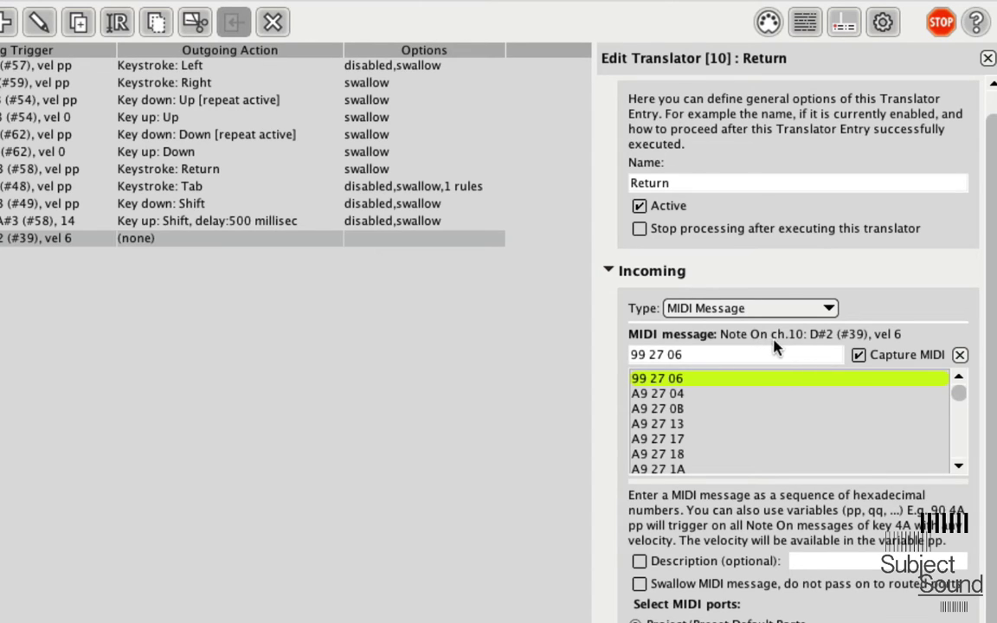
pyautogui.click(860, 350)
# Step: Replace the velocity byte with pp so the trigger reads 99 27 pp
pyautogui.press('BackSpace')
pyautogui.press('BackSpace')
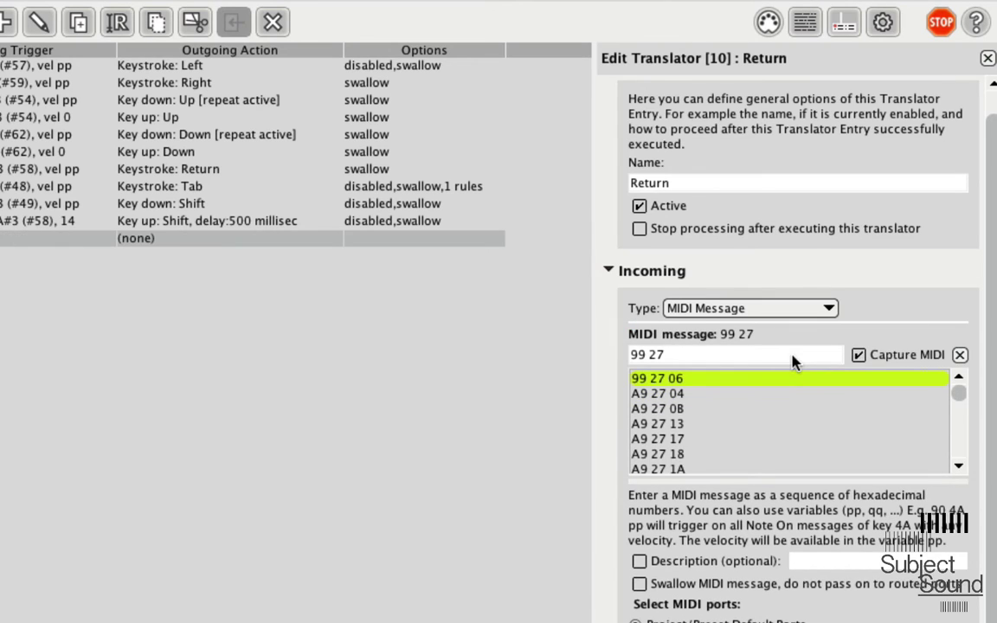
pyautogui.write('pp')
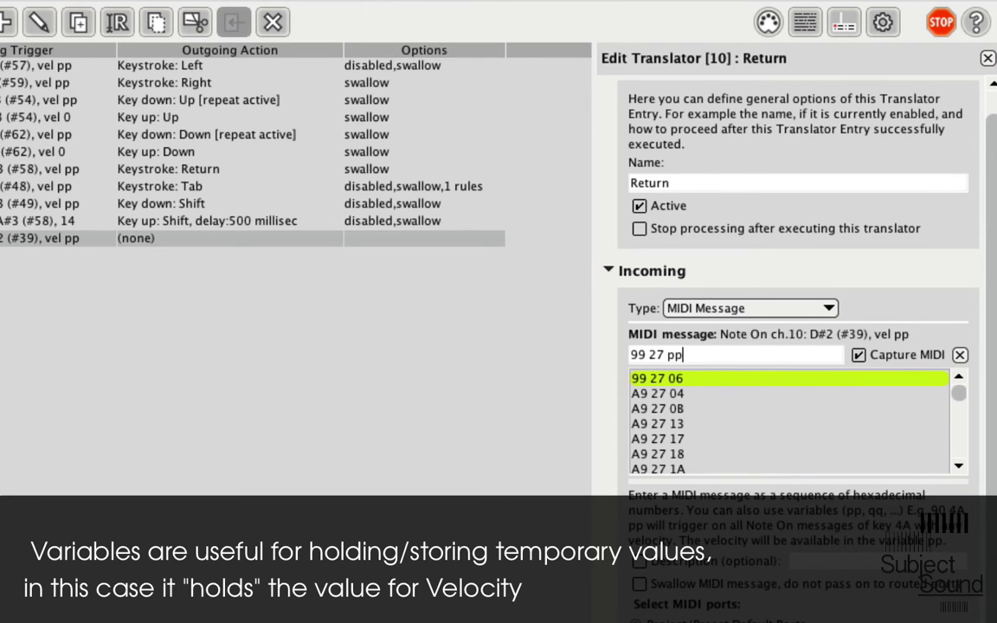
pyautogui.scroll(-4, 788, 346)
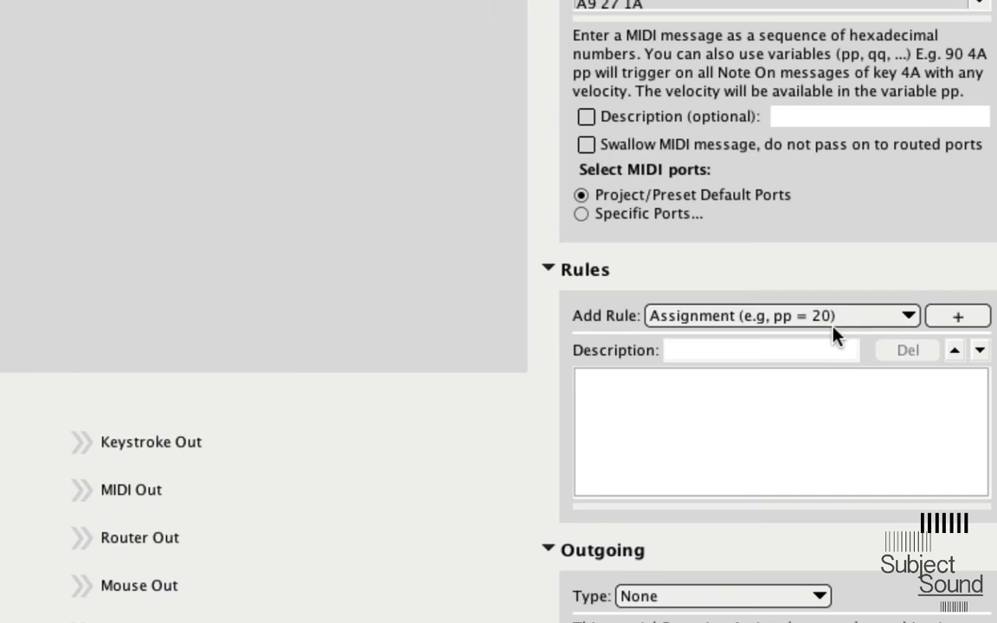
# Step: Leave the rules empty and set the outgoing action to a Return keystroke
pyautogui.click(838, 320)
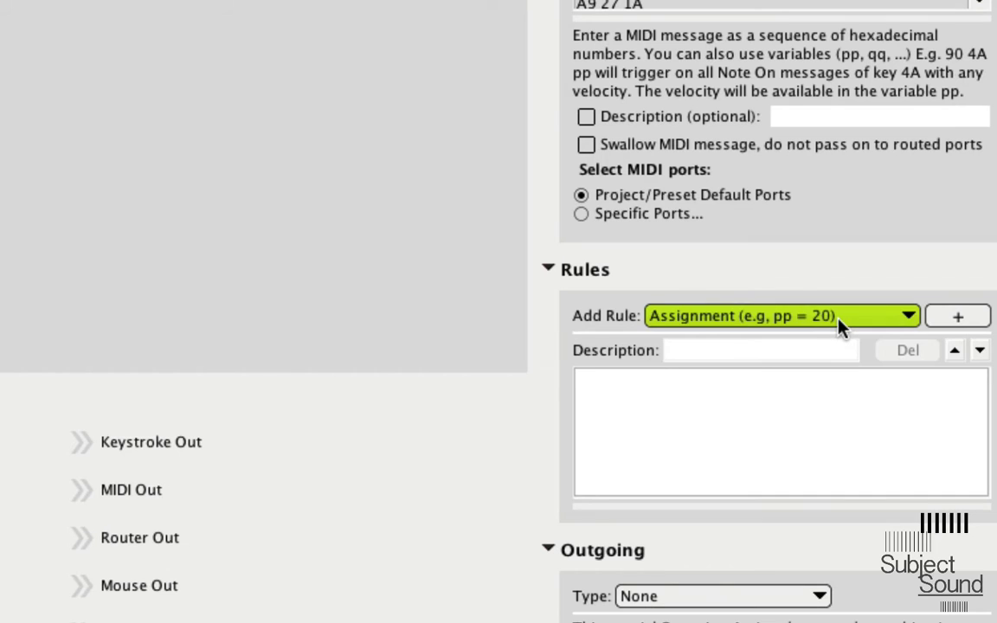
pyautogui.click(886, 503)
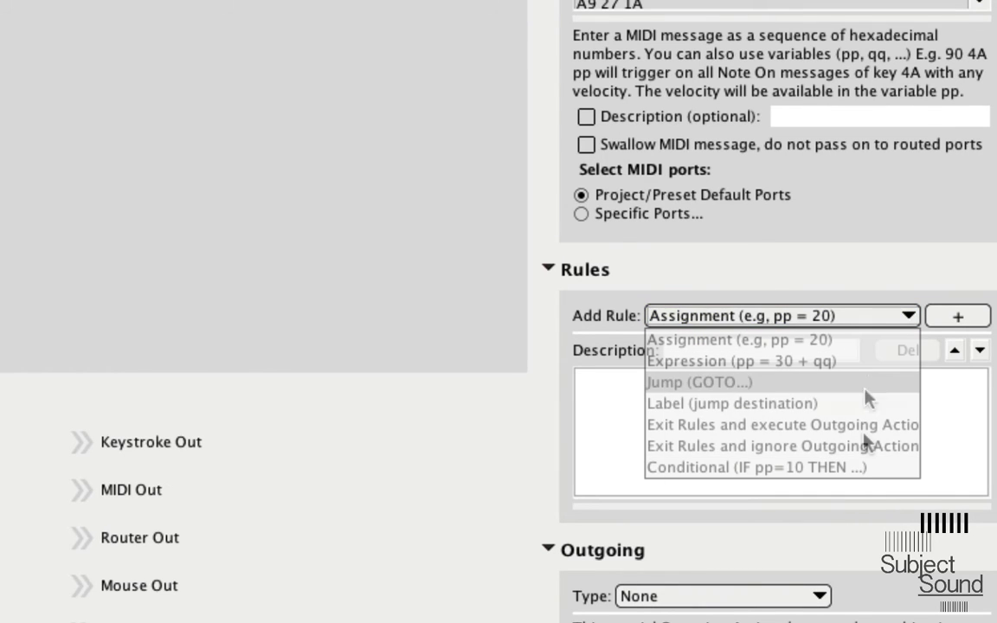
pyautogui.click(547, 270)
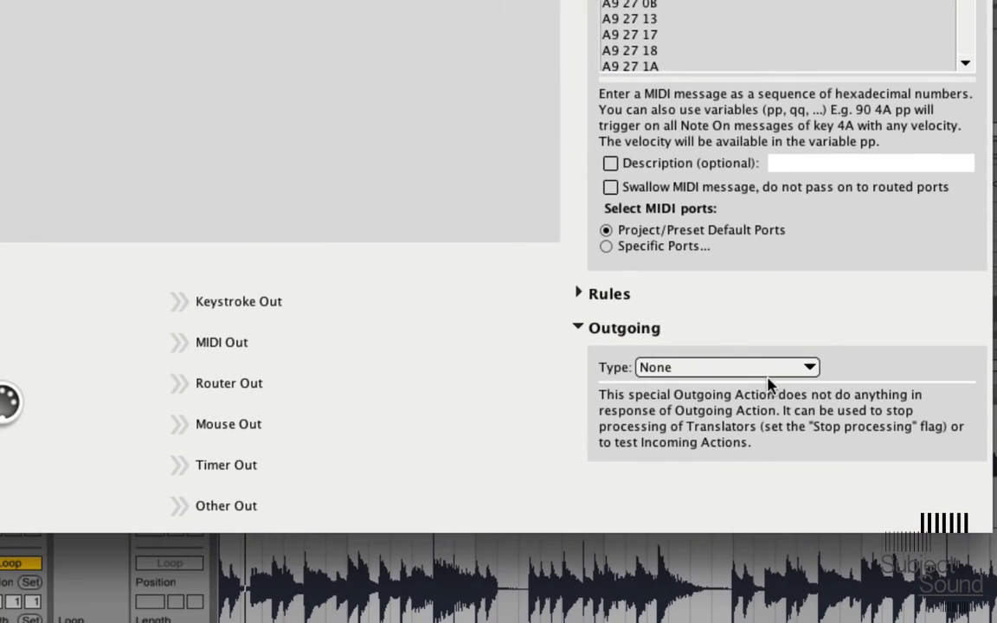
pyautogui.click(776, 500)
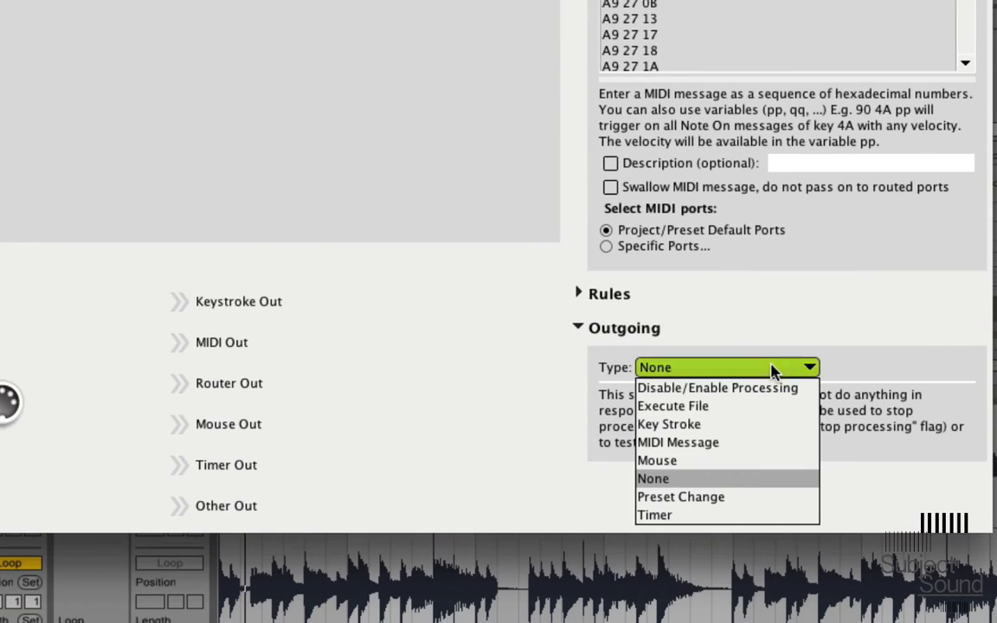
pyautogui.click(736, 426)
pyautogui.click(719, 444)
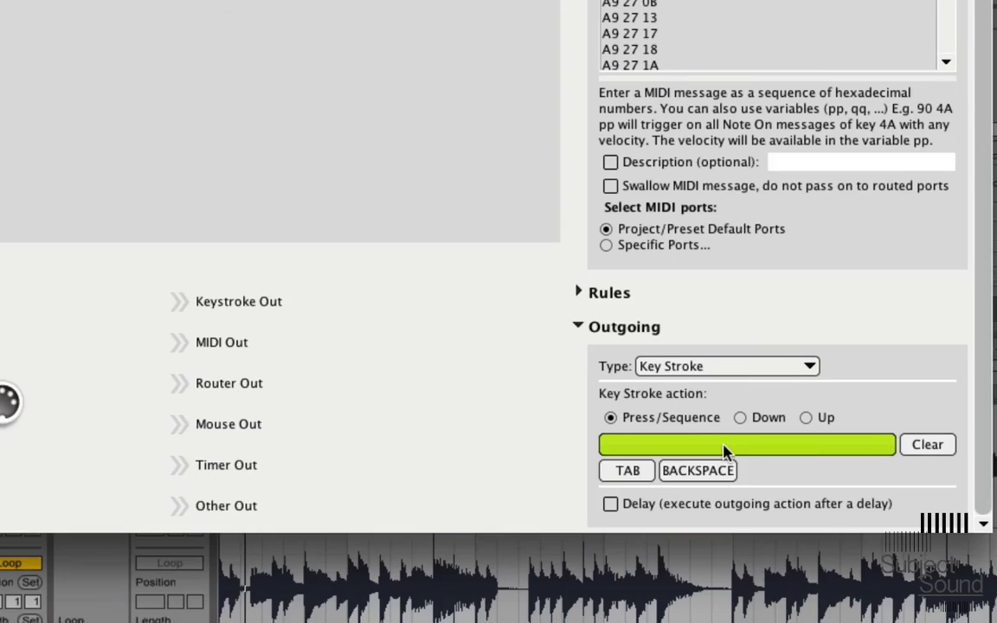
pyautogui.press('Return')
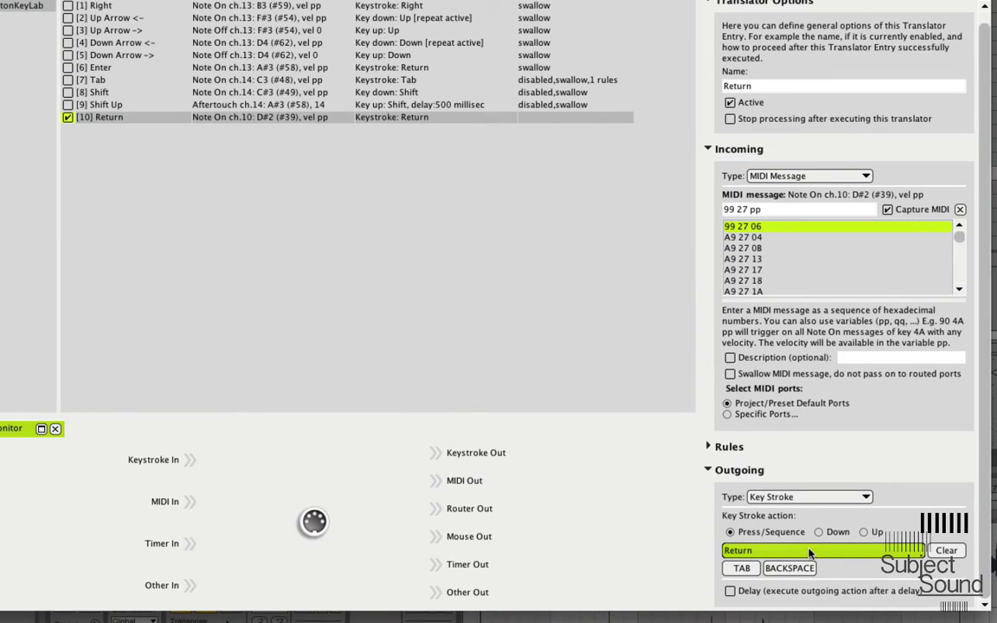
pyautogui.click(305, 104)
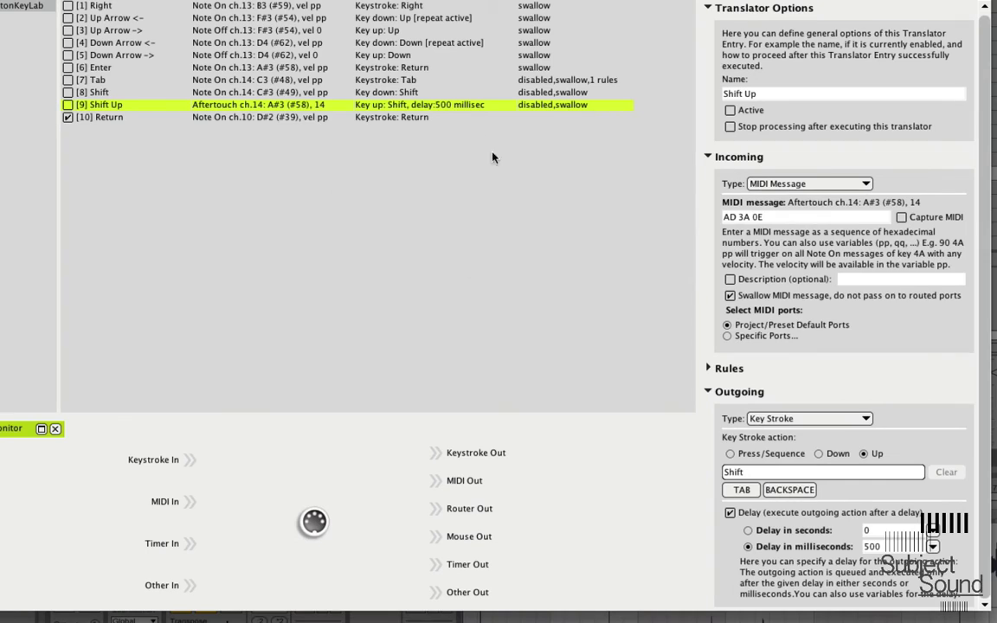
# Step: Switch to Ableton Live and move the slot selection up to the 1 RECORD row
pyautogui.click(454, 117)
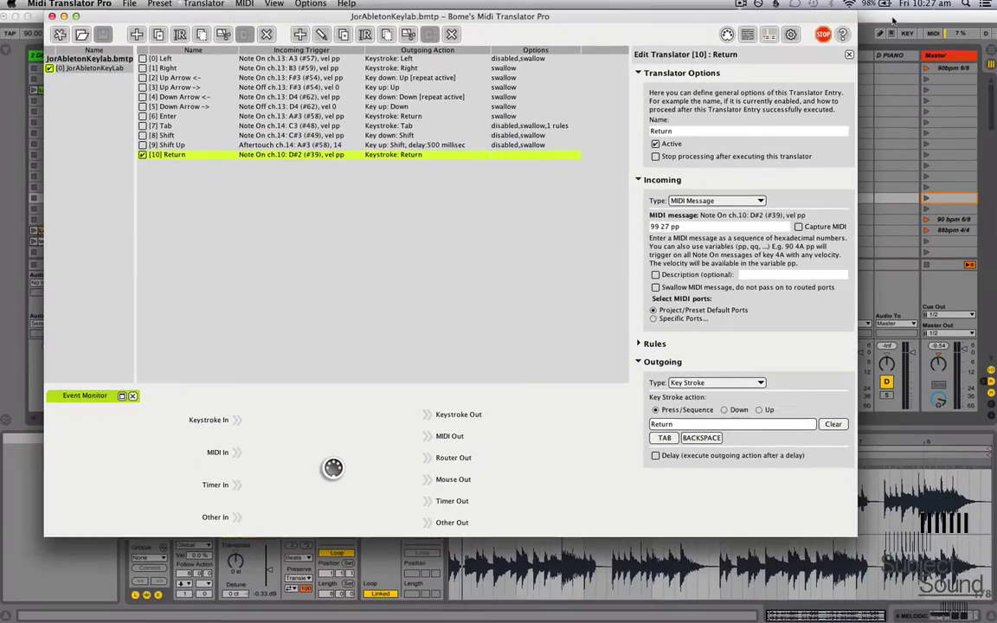
pyautogui.click(894, 19)
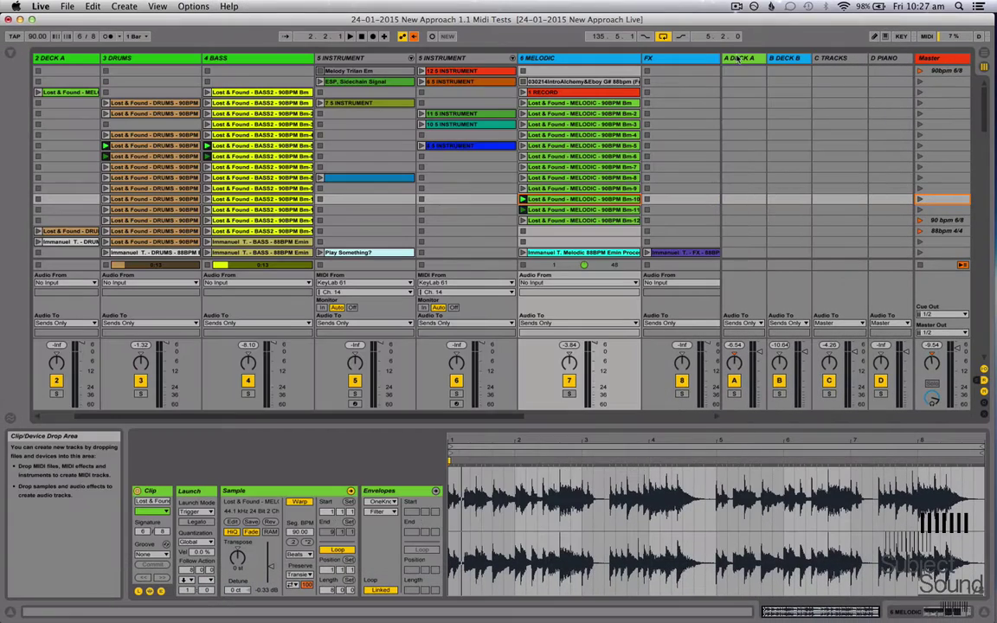
pyautogui.click(636, 191)
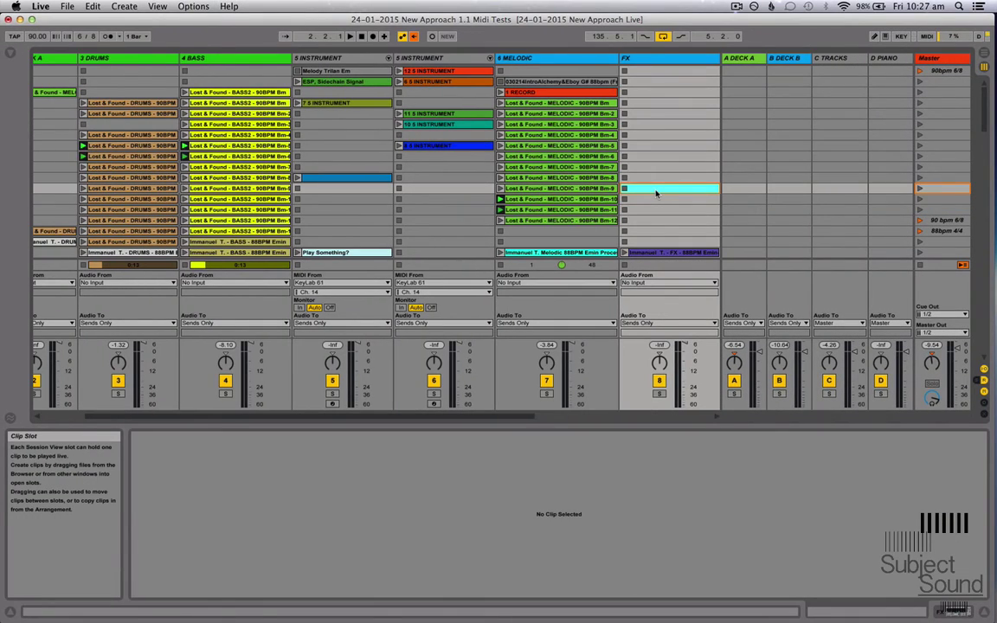
pyautogui.click(648, 166)
pyautogui.click(646, 124)
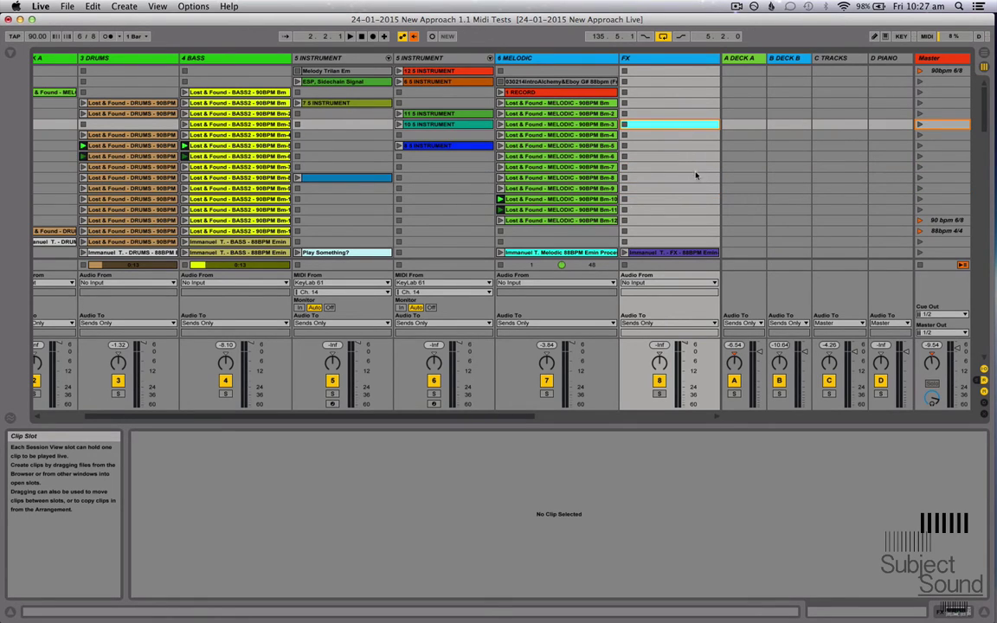
pyautogui.click(688, 91)
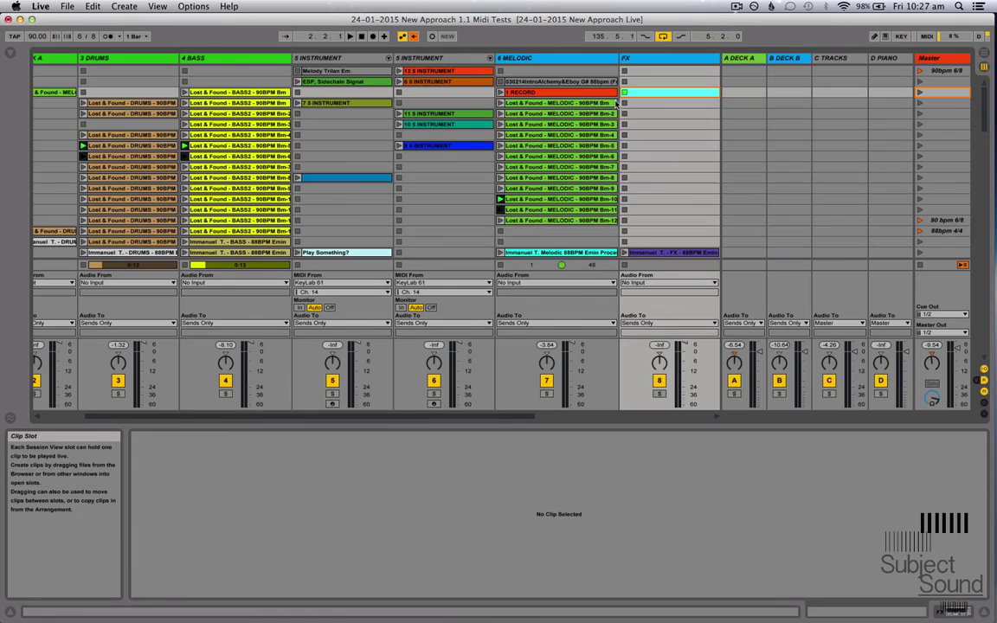
# Step: Launch MELODIC Bm-7, Bm-11 and scene 2, stop all clips, and return to Bome
pyautogui.click(501, 166)
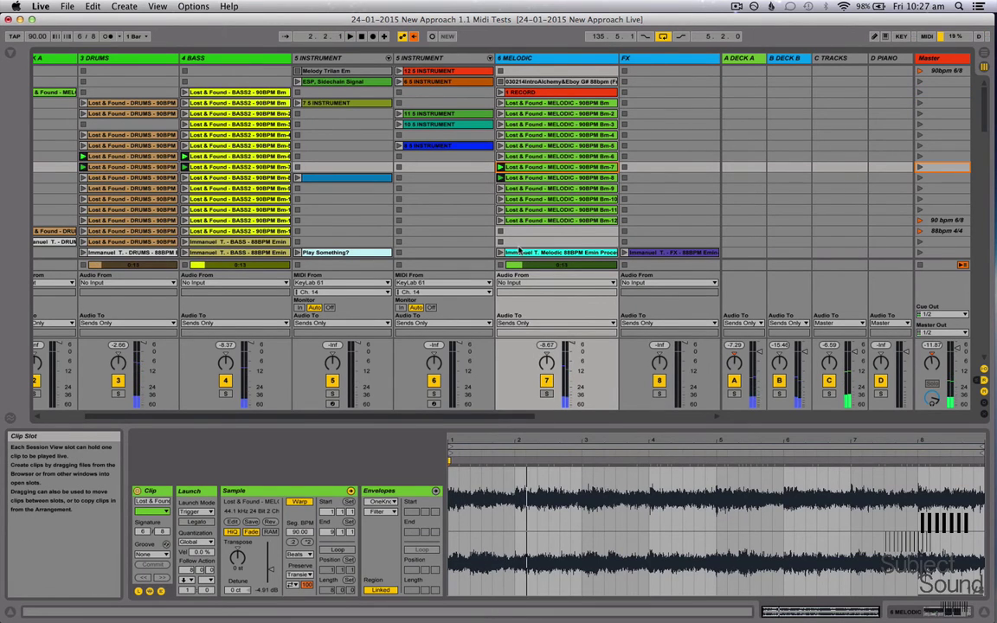
pyautogui.click(500, 209)
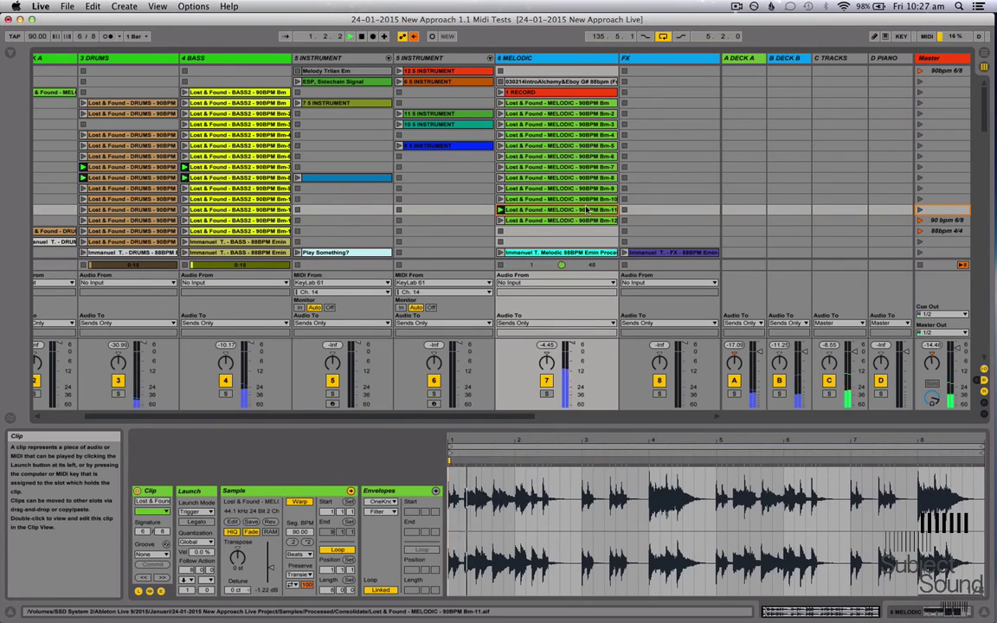
pyautogui.click(591, 145)
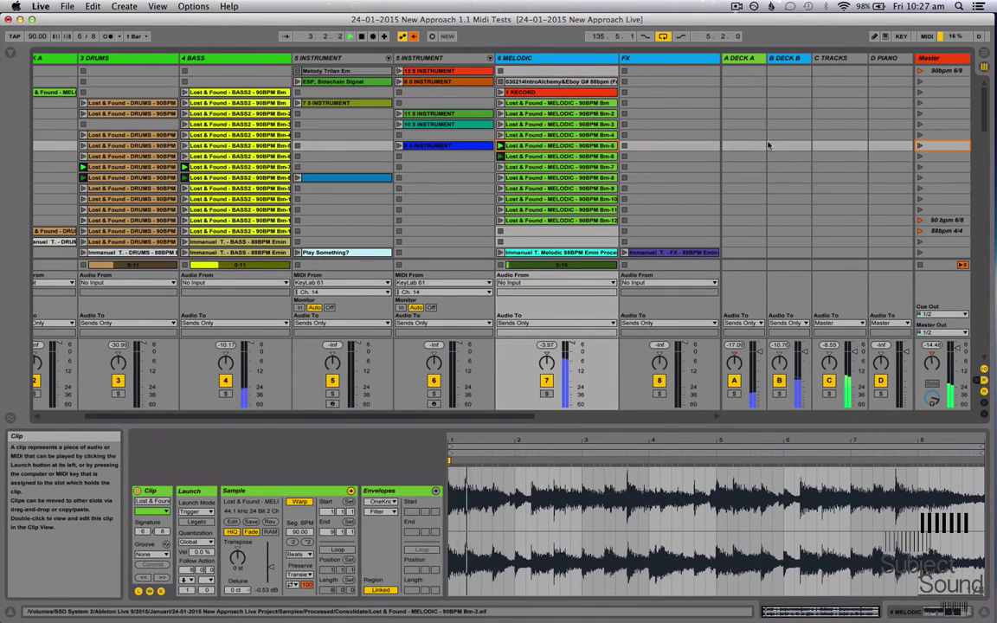
pyautogui.click(935, 114)
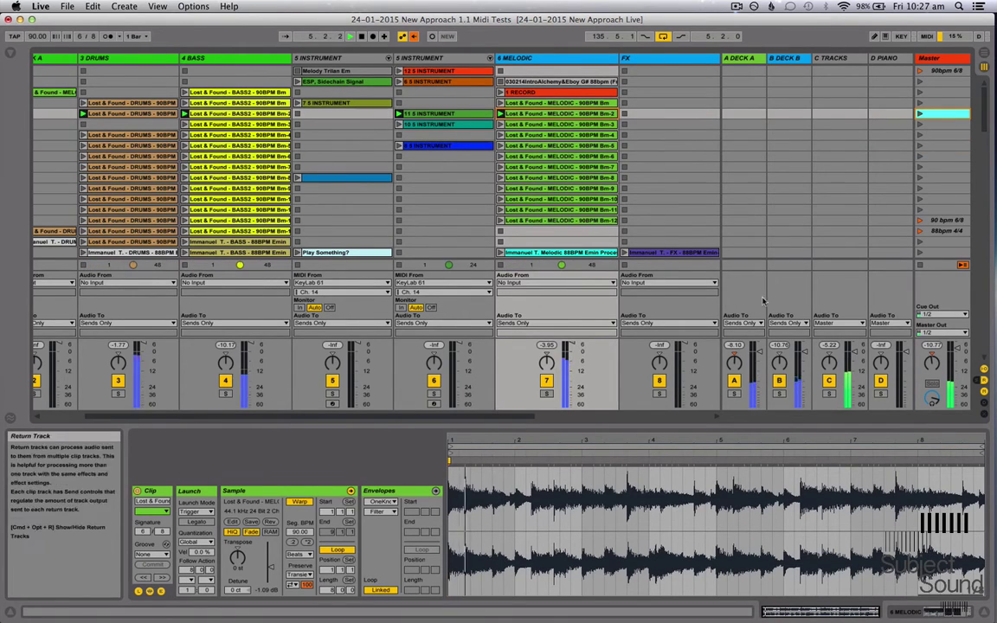
pyautogui.click(921, 267)
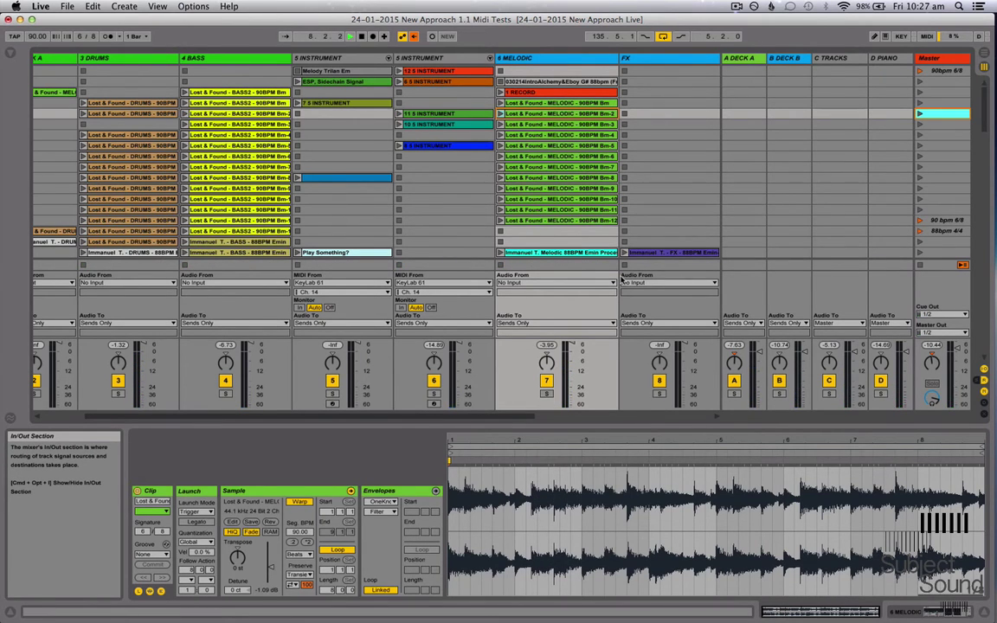
pyautogui.hotkey('ctrl', 'Up')
pyautogui.click(229, 402)
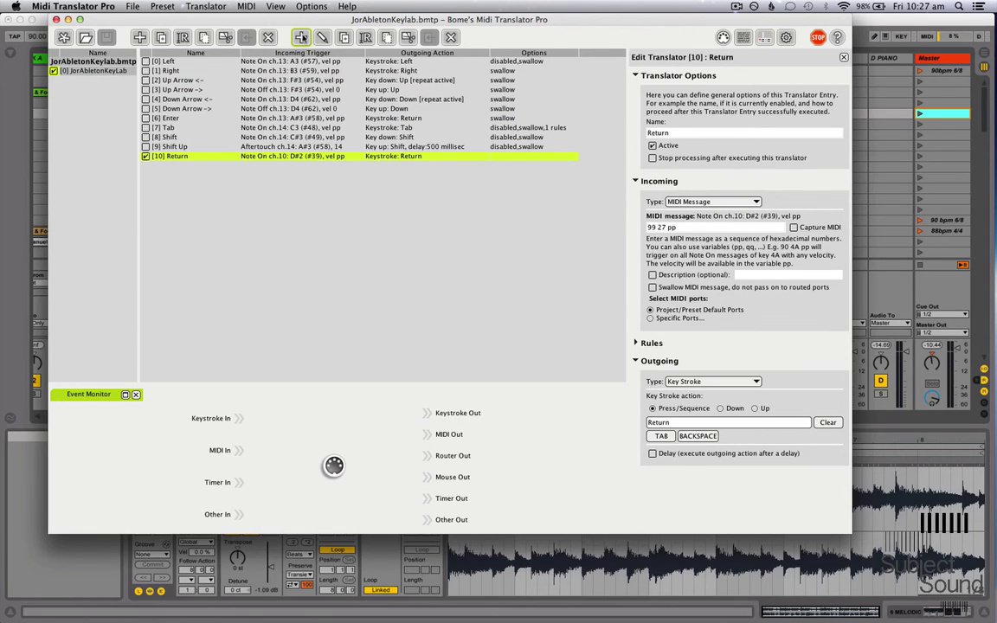
# Step: Add translator [11] named 'Left Arrow' and open it for editing
pyautogui.click(300, 38)
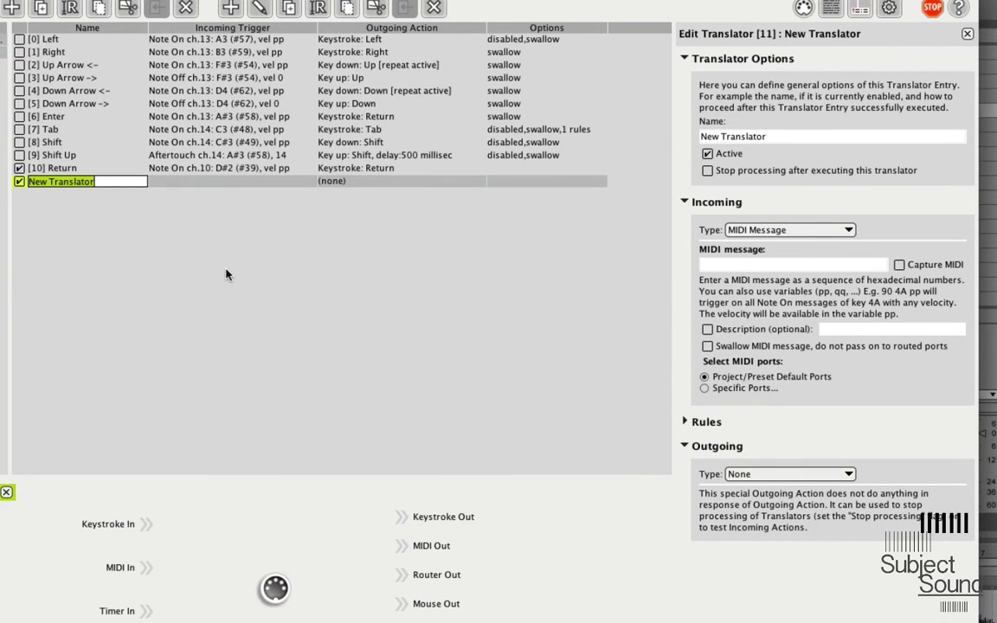
pyautogui.write('Left Arro')
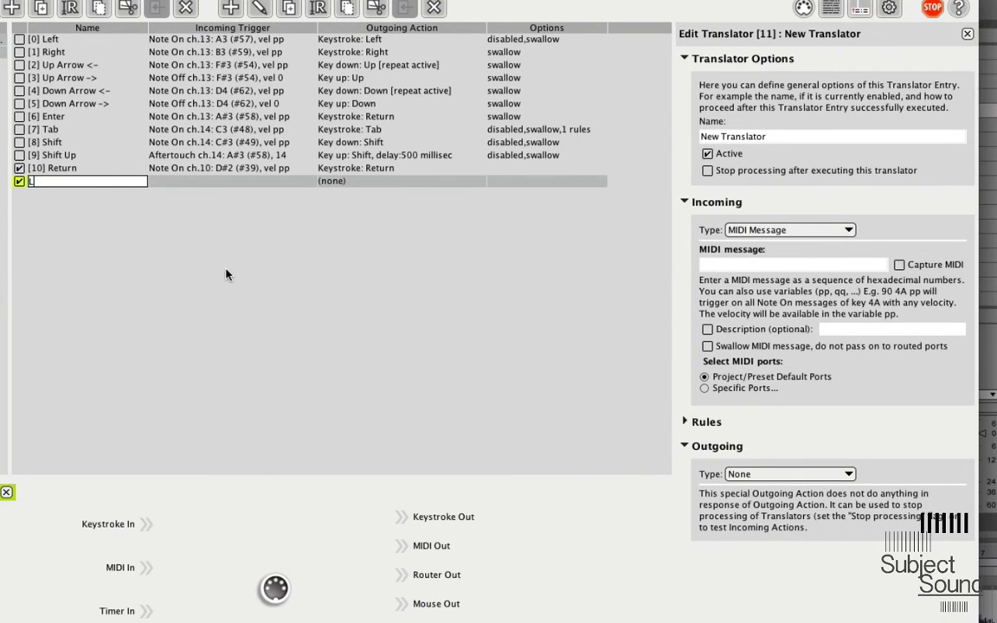
pyautogui.write('w')
pyautogui.press('Return')
pyautogui.click(223, 155)
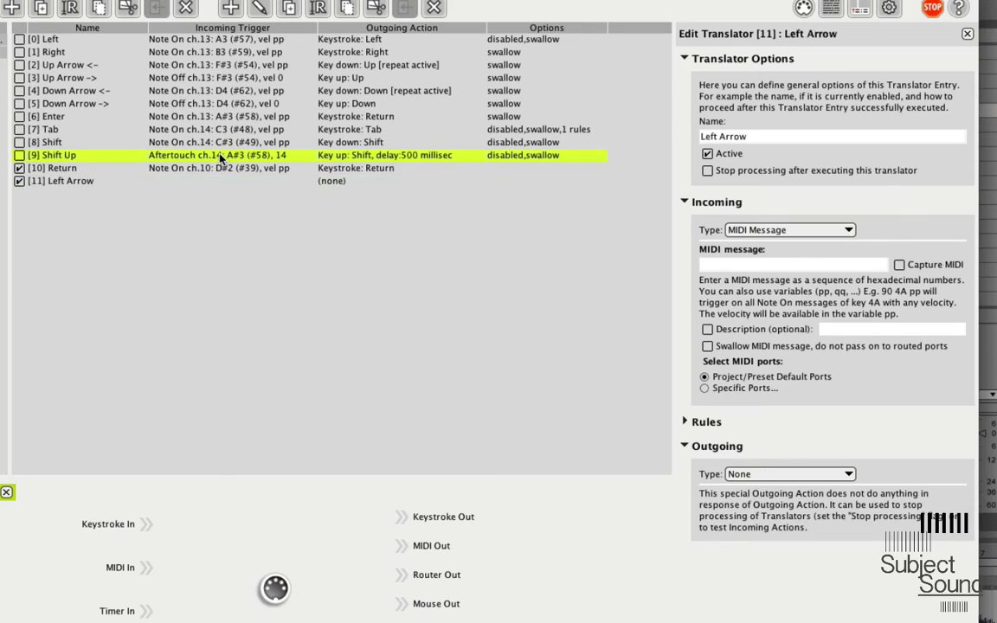
pyautogui.click(220, 182)
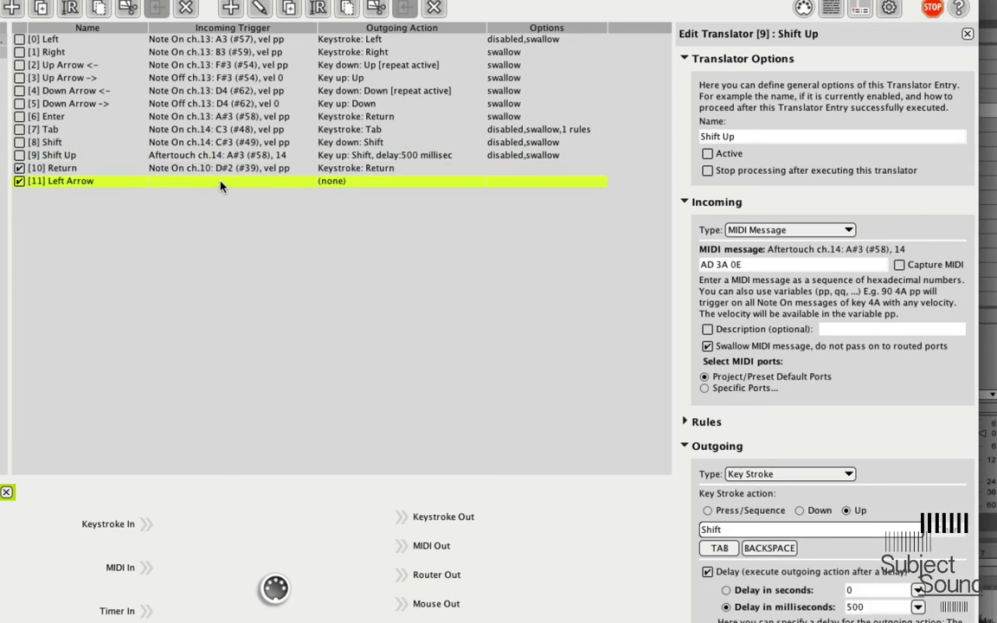
# Step: Capture the pad's Note On C2 message and replace its velocity with pp
pyautogui.click(899, 265)
pyautogui.click(898, 265)
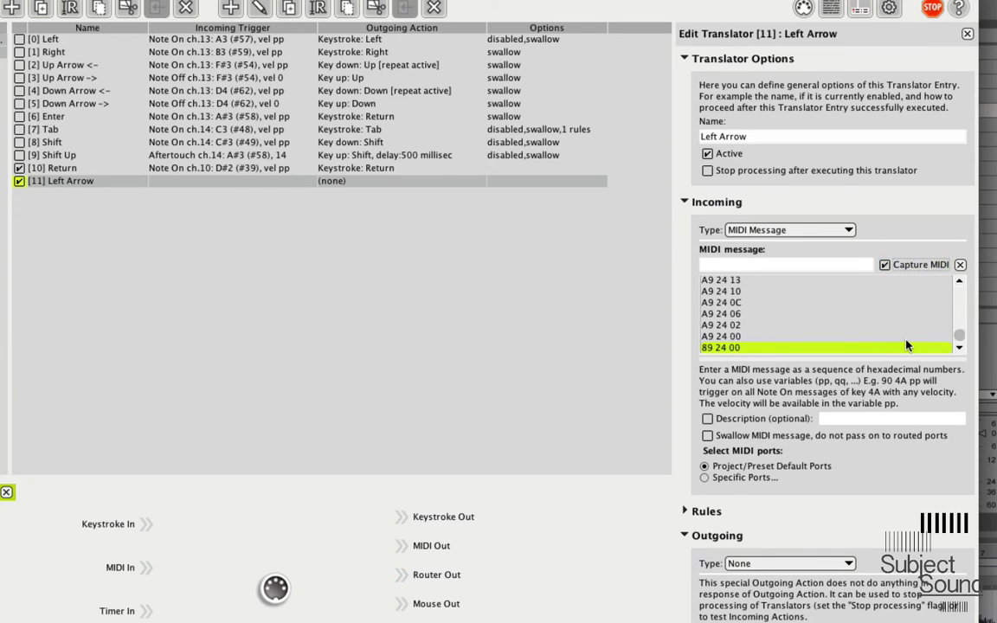
pyautogui.click(777, 291)
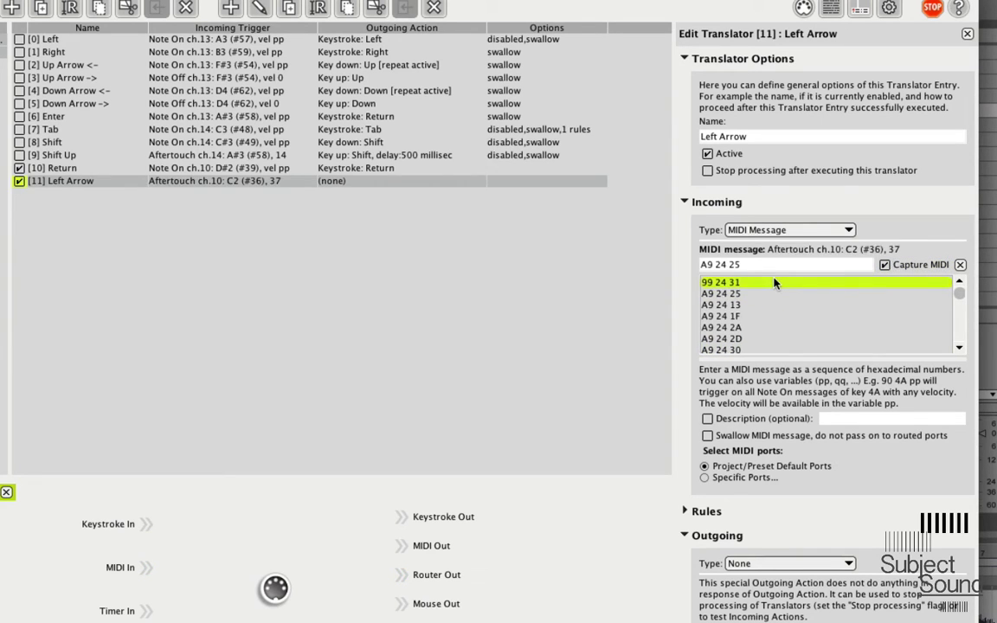
pyautogui.click(774, 283)
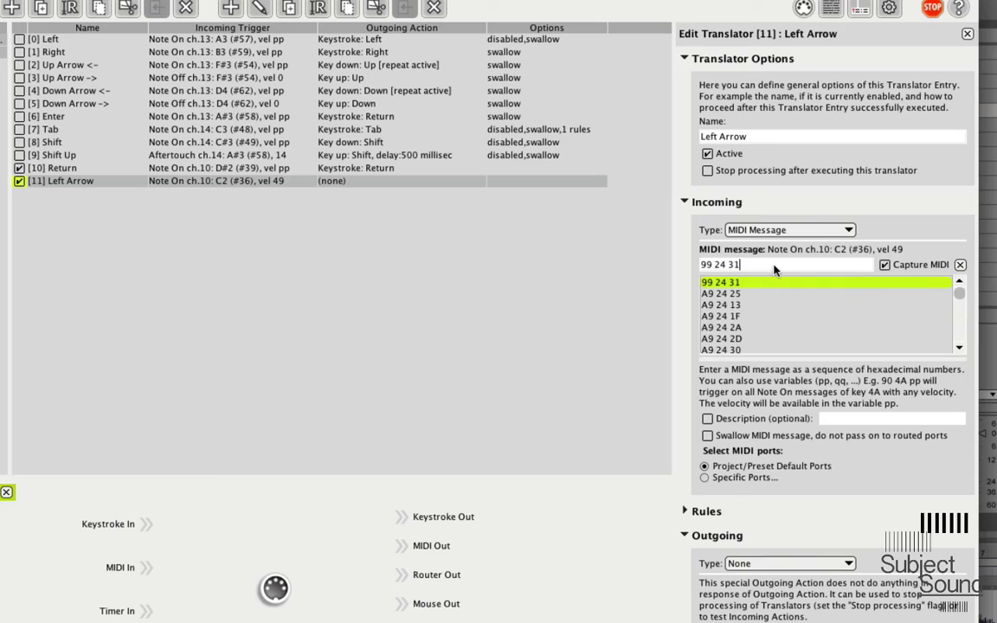
pyautogui.press('BackSpace')
pyautogui.press('BackSpace')
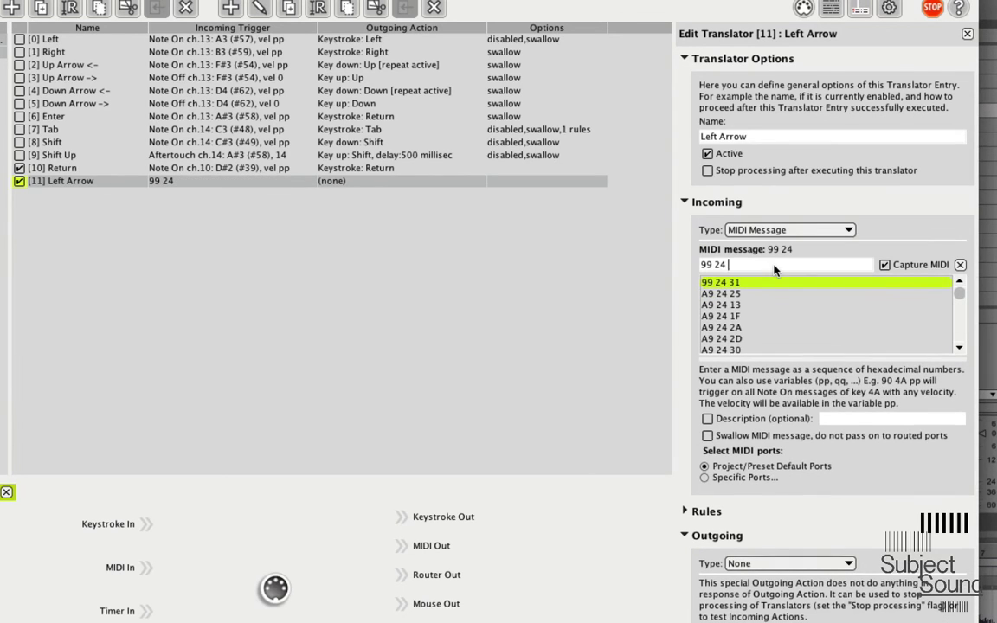
pyautogui.write('pp')
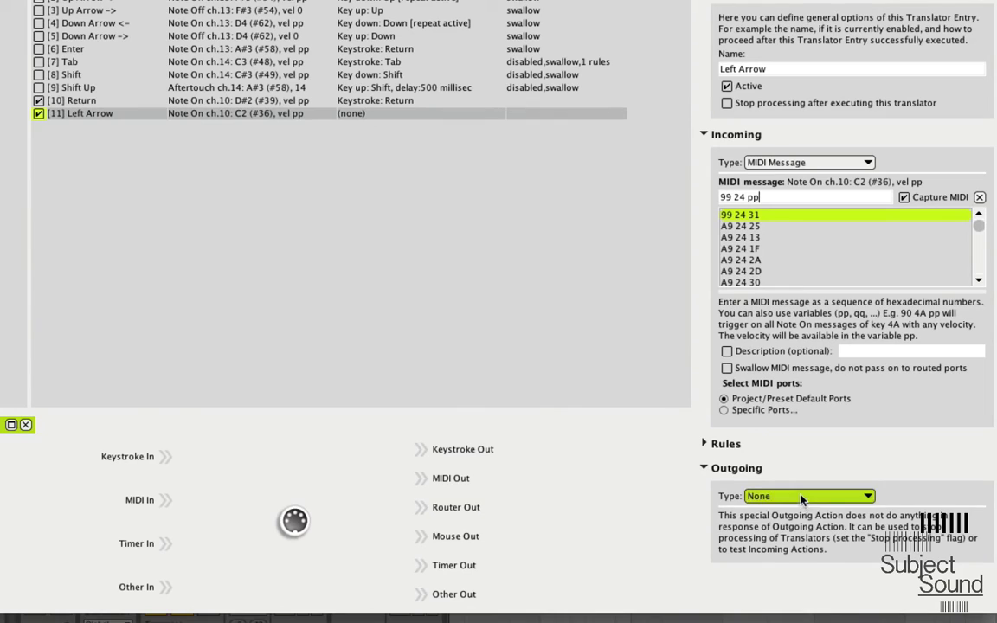
# Step: Make translator [11] Left Arrow output a Left keystroke, re-recording it after a stray Cmd+S
pyautogui.click(805, 496)
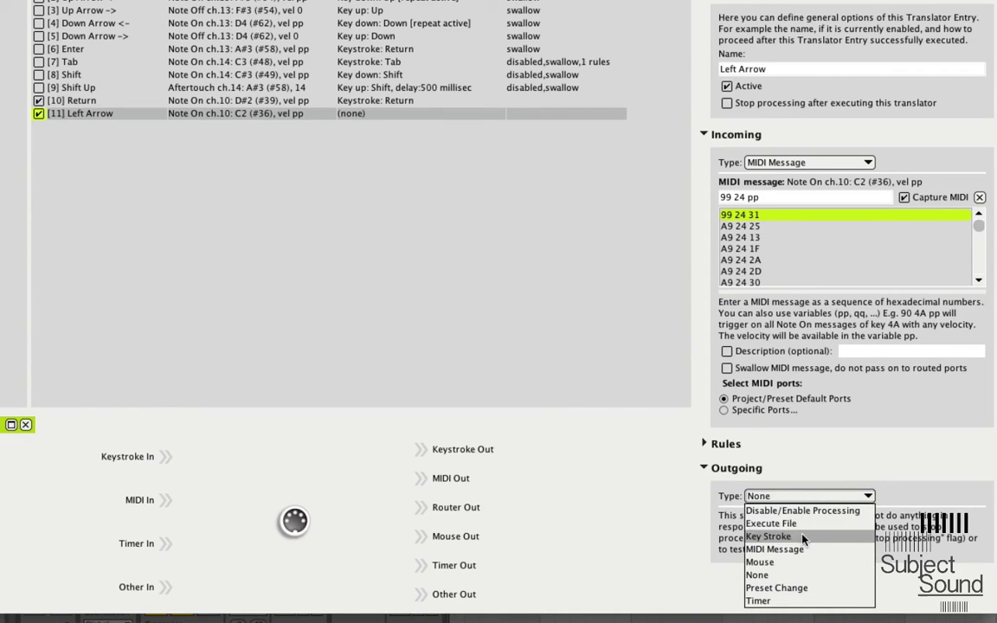
pyautogui.click(797, 536)
pyautogui.press('Left')
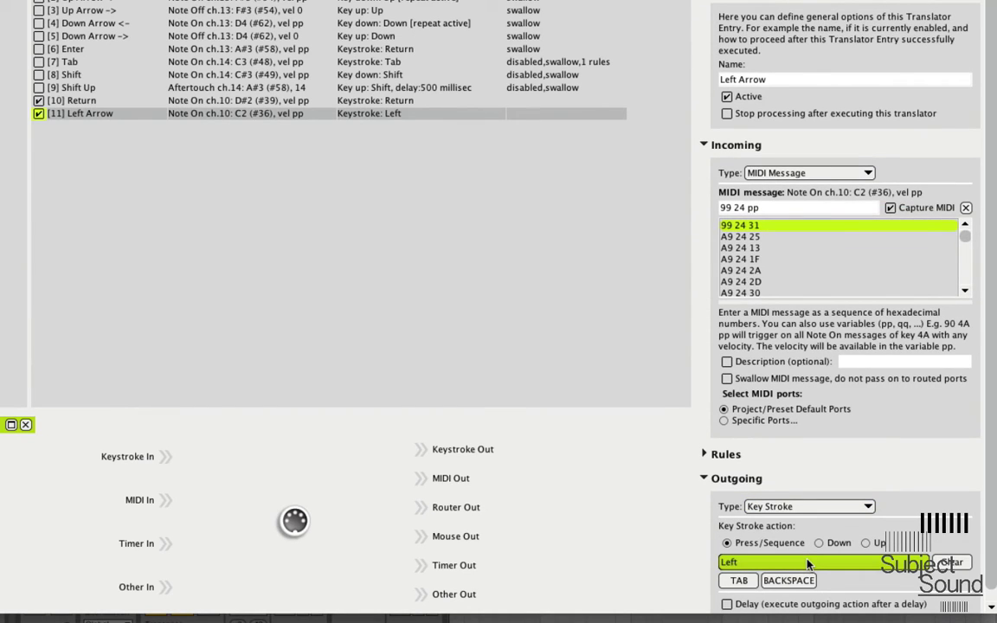
pyautogui.press('super+s')
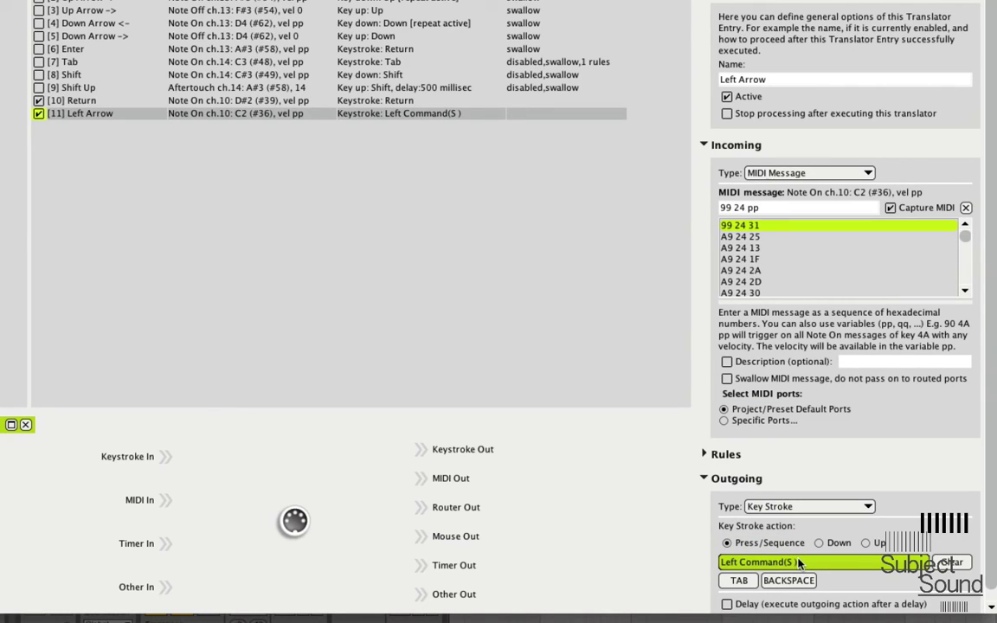
pyautogui.press('Left')
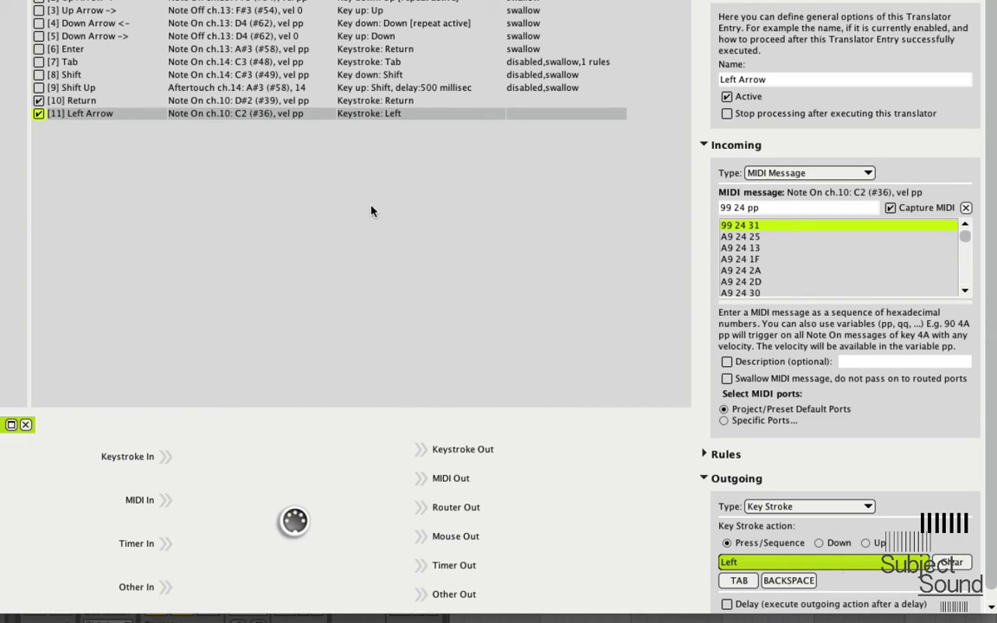
pyautogui.click(383, 103)
pyautogui.click(388, 112)
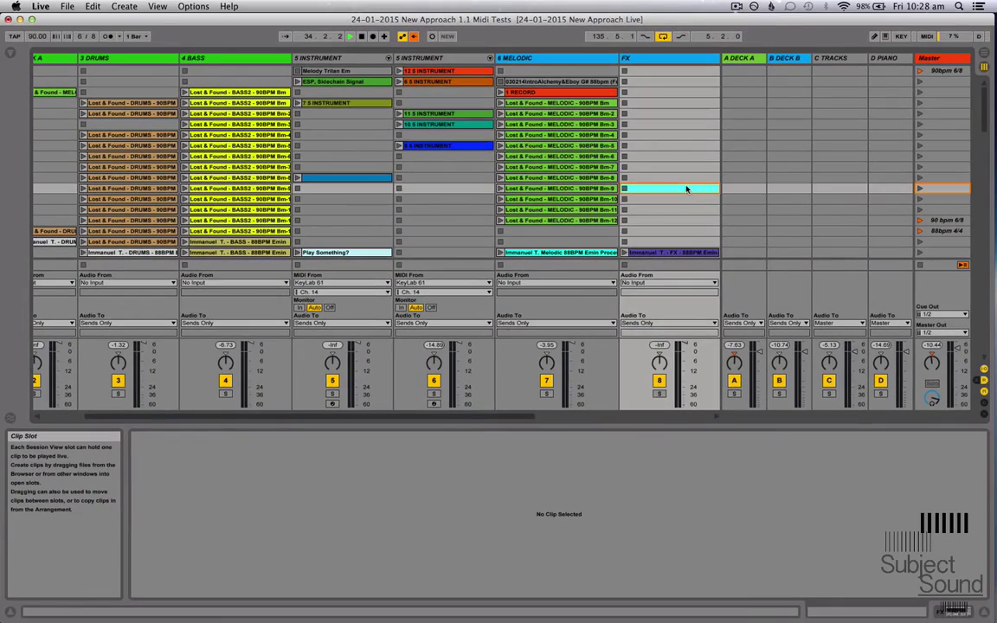
# Step: Test the pads in Live, stepping the clip-slot selection left across tracks to 3 DECK A
pyautogui.press('Left')
pyautogui.press('Left')
pyautogui.press('Left')
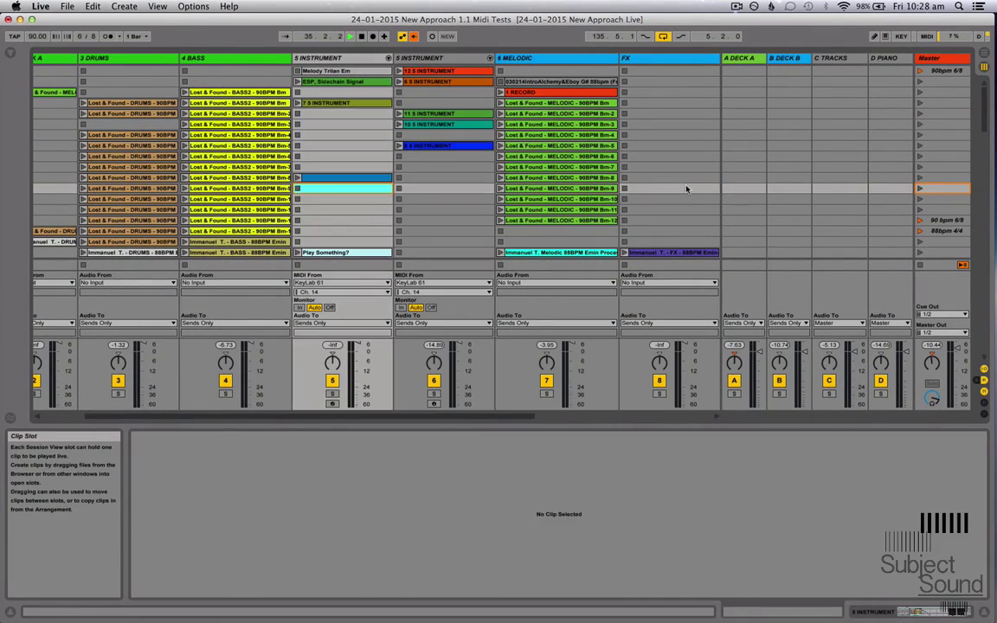
pyautogui.press('Left')
pyautogui.press('Left')
pyautogui.press('Left')
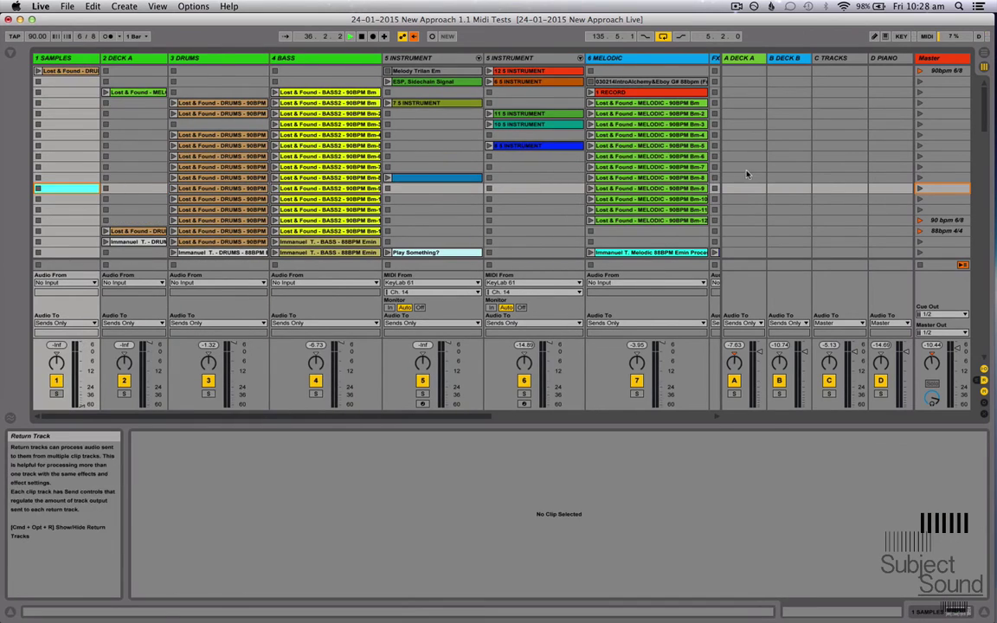
pyautogui.press('Right')
pyautogui.press('Right')
pyautogui.press('Right')
pyautogui.press('Up')
pyautogui.press('Up')
pyautogui.press('Right')
pyautogui.press('Right')
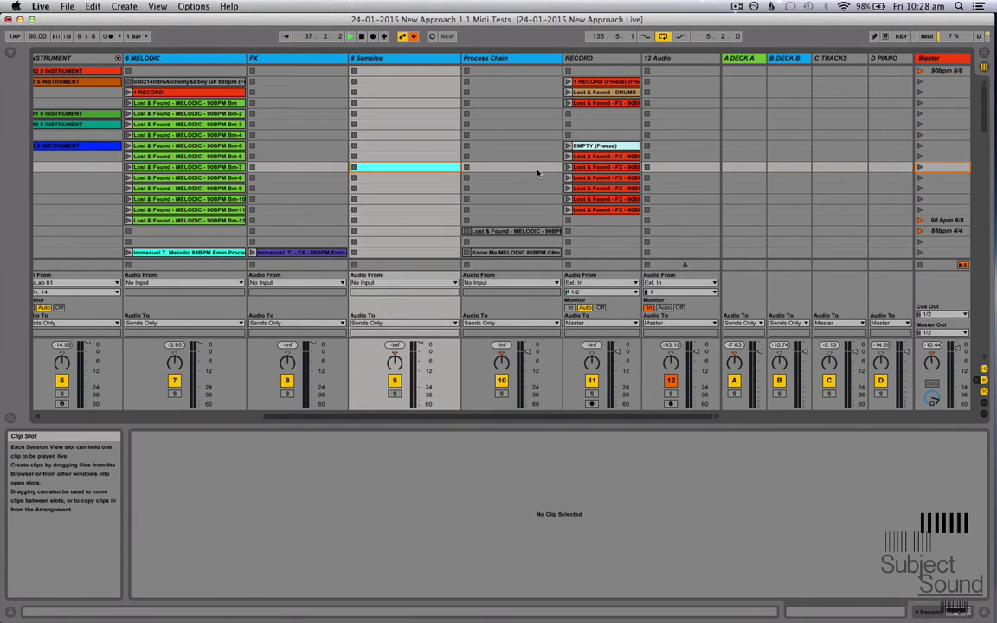
pyautogui.press('Left')
pyautogui.press('Left')
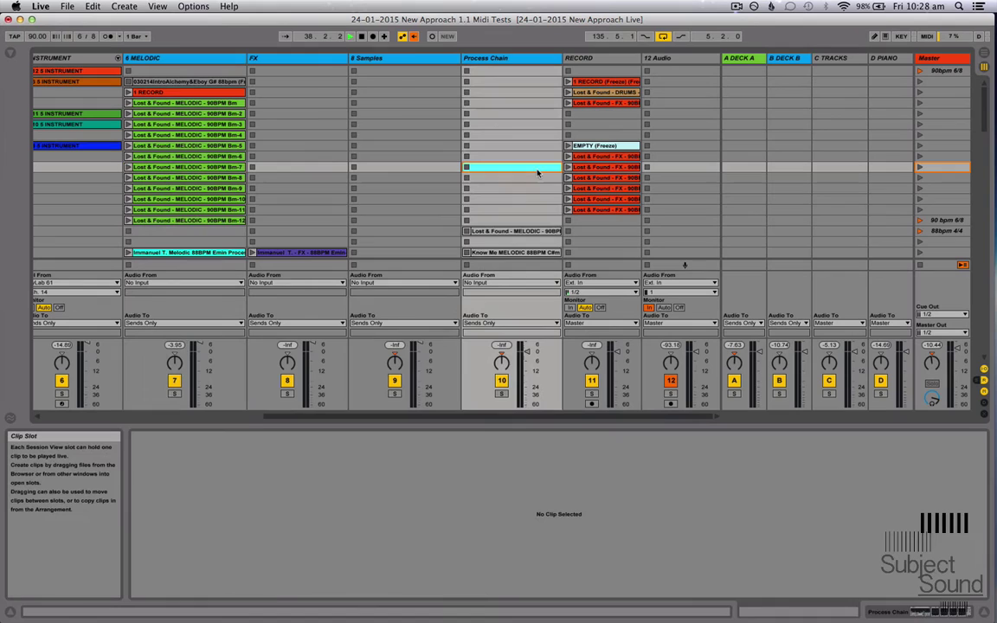
pyautogui.press('Left')
pyautogui.press('Left')
pyautogui.press('Left')
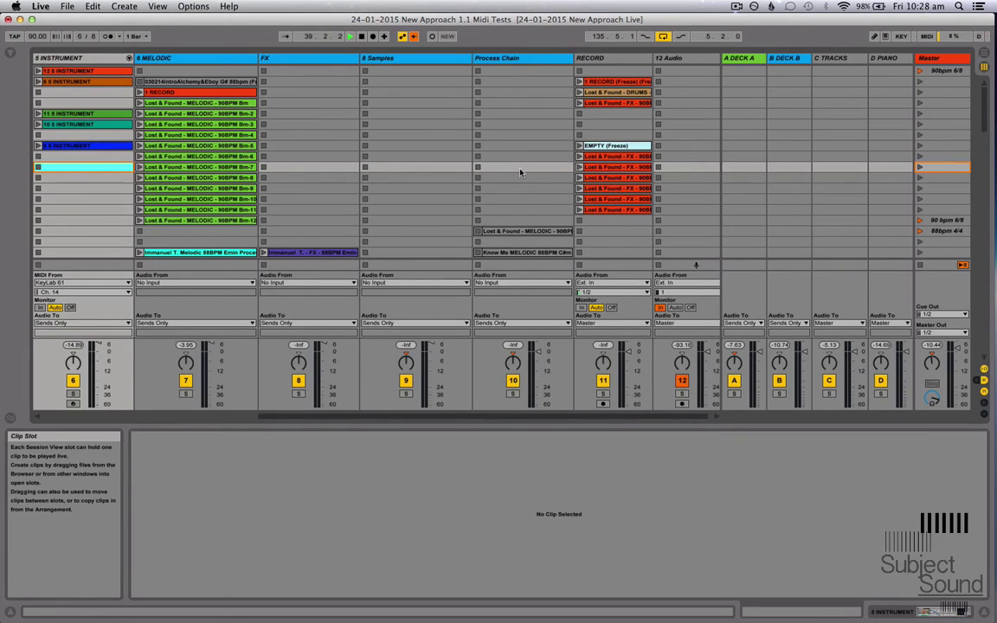
pyautogui.press('Left')
pyautogui.press('Left')
pyautogui.press('Left')
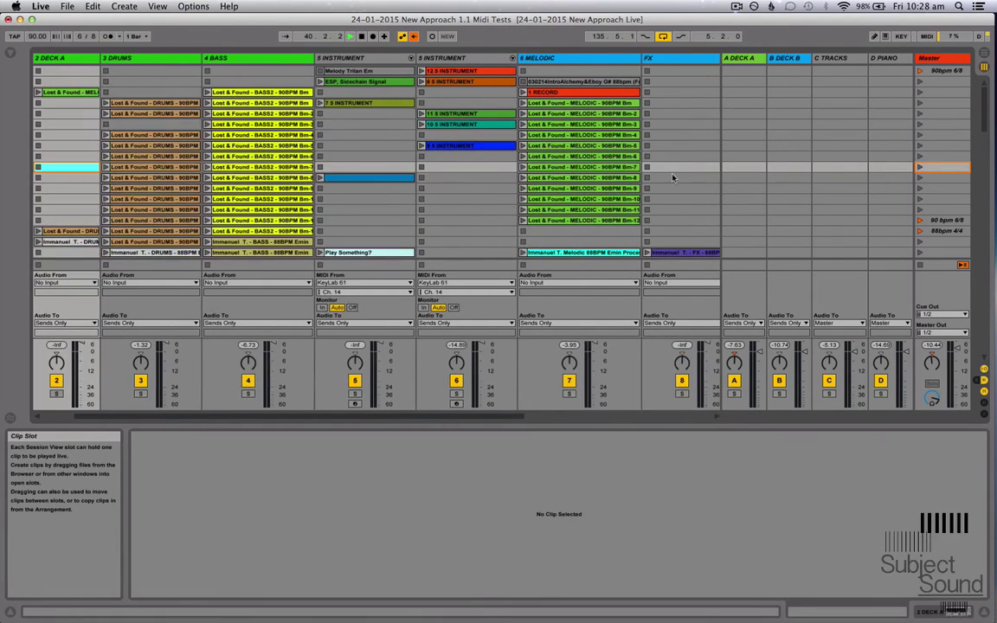
# Step: Move the selection onto the 4 BASS clip, back left to 1 SAMPLES, then return to Bome
pyautogui.press('Left')
pyautogui.press('Up')
pyautogui.press('Right')
pyautogui.press('Right')
pyautogui.press('Right')
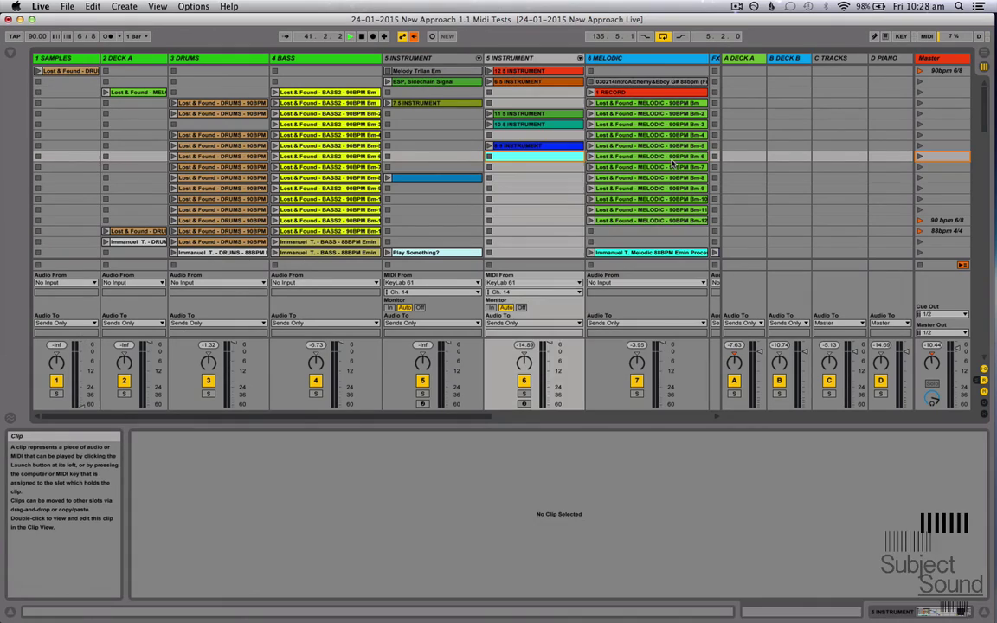
pyautogui.press('Left')
pyautogui.press('Left')
pyautogui.press('Left')
pyautogui.press('Right')
pyautogui.press('Right')
pyautogui.press('Right')
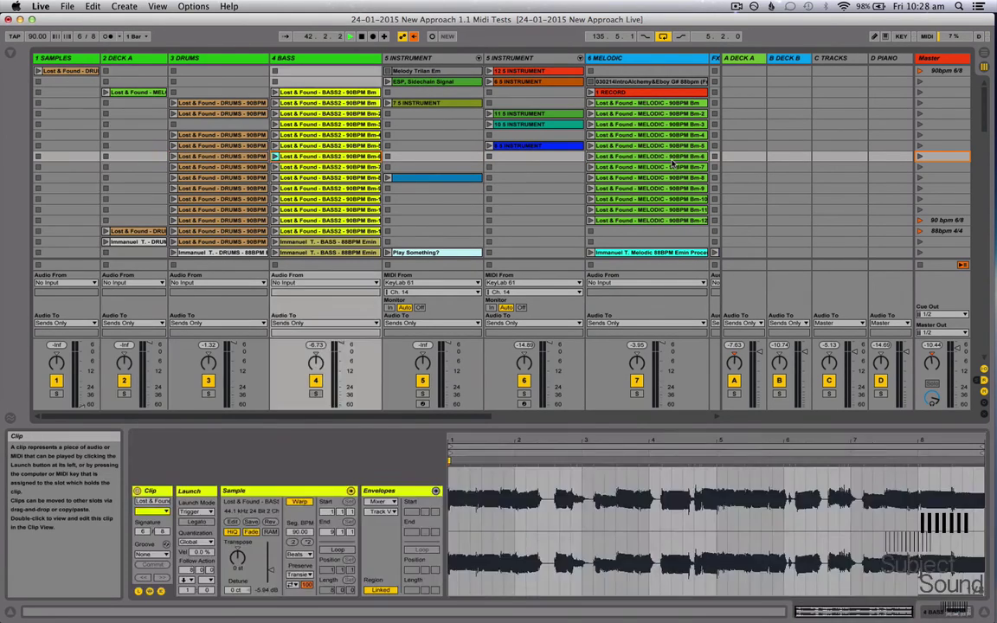
pyautogui.press('Right')
pyautogui.press('Right')
pyautogui.press('Right')
pyautogui.press('Left')
pyautogui.press('Right')
pyautogui.press('Left')
pyautogui.press('Left')
pyautogui.press('Left')
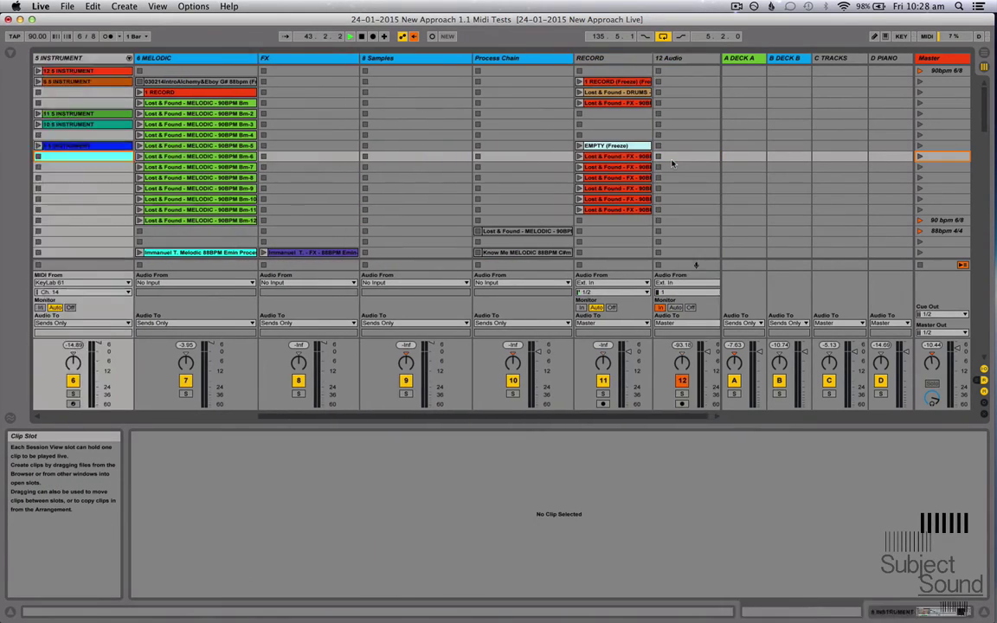
pyautogui.press('Left')
pyautogui.press('Left')
pyautogui.press('Left')
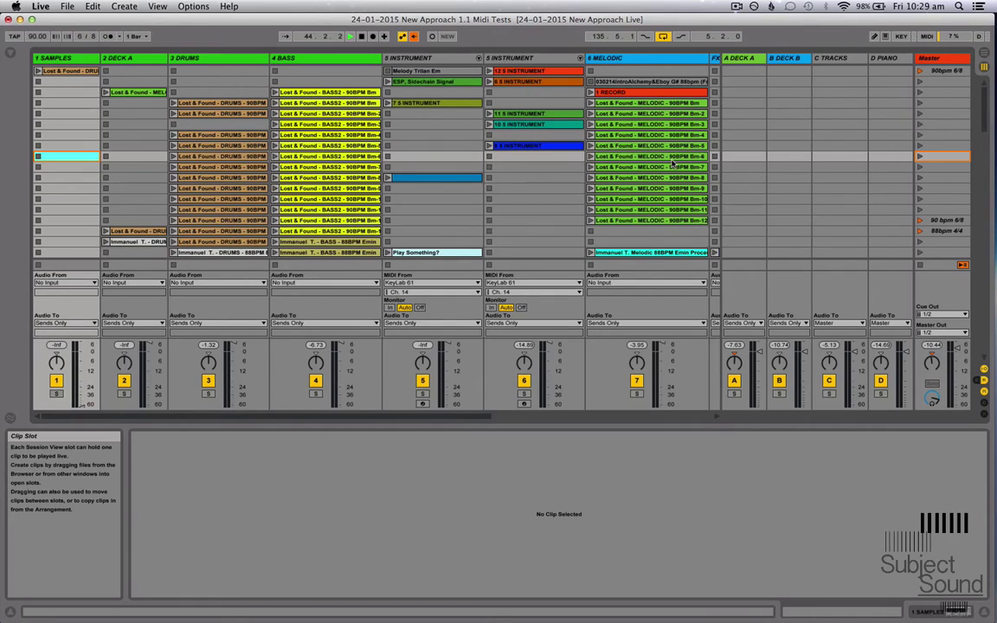
pyautogui.hotkey('ctrl', 'Up')
# Step: Change translator [11] Left Arrow to a repeating key down, with the key accidentally recorded as S
pyautogui.click(268, 418)
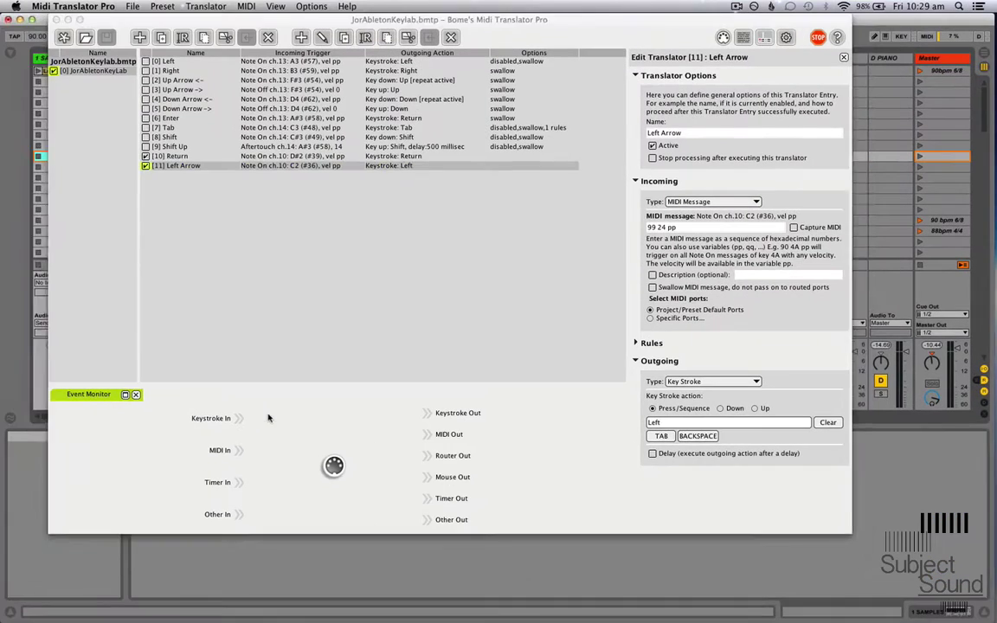
pyautogui.click(268, 419)
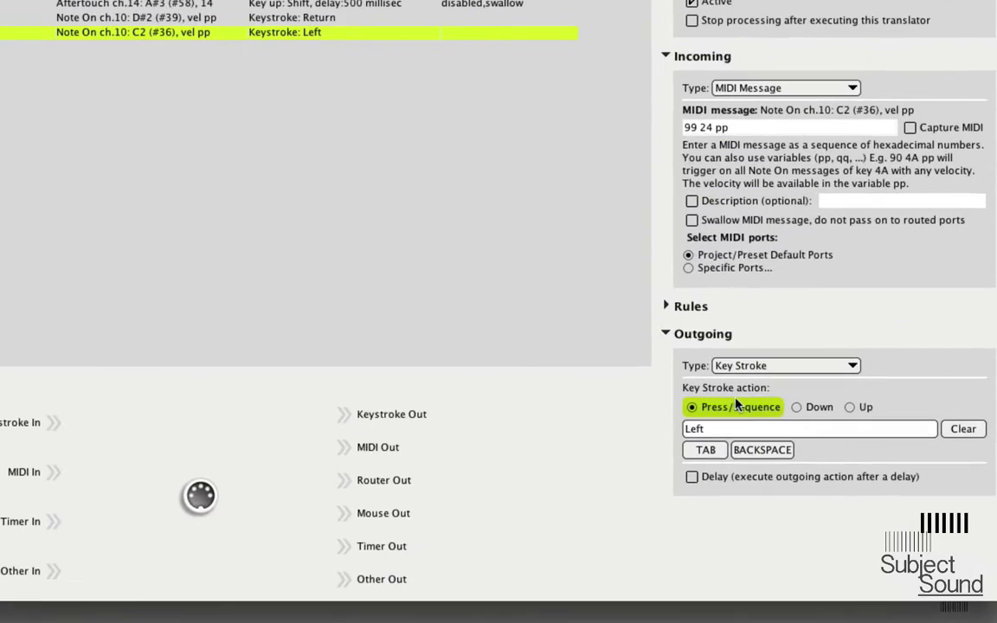
pyautogui.click(798, 408)
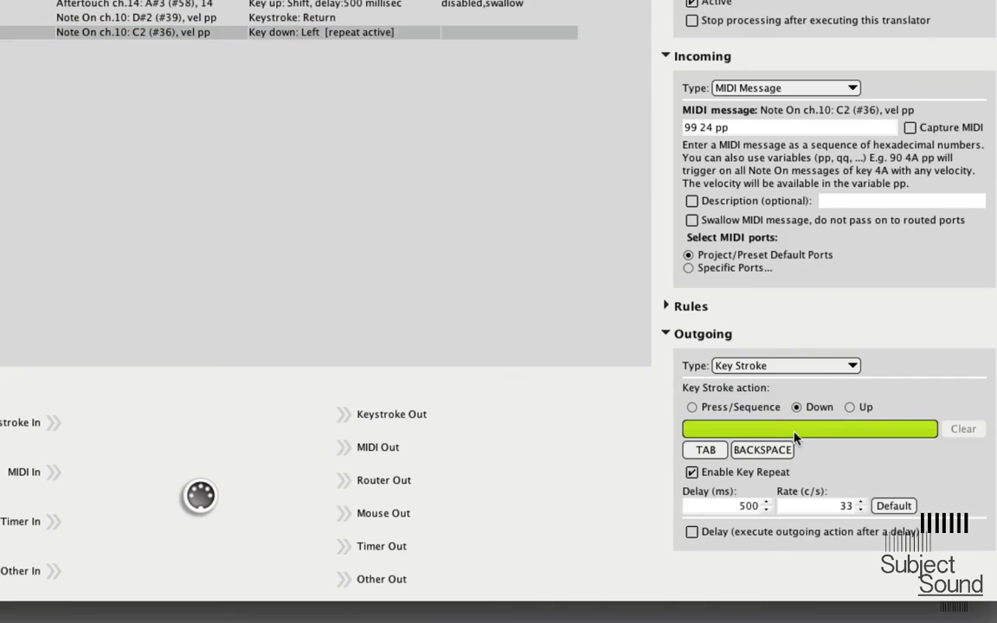
pyautogui.press('Left')
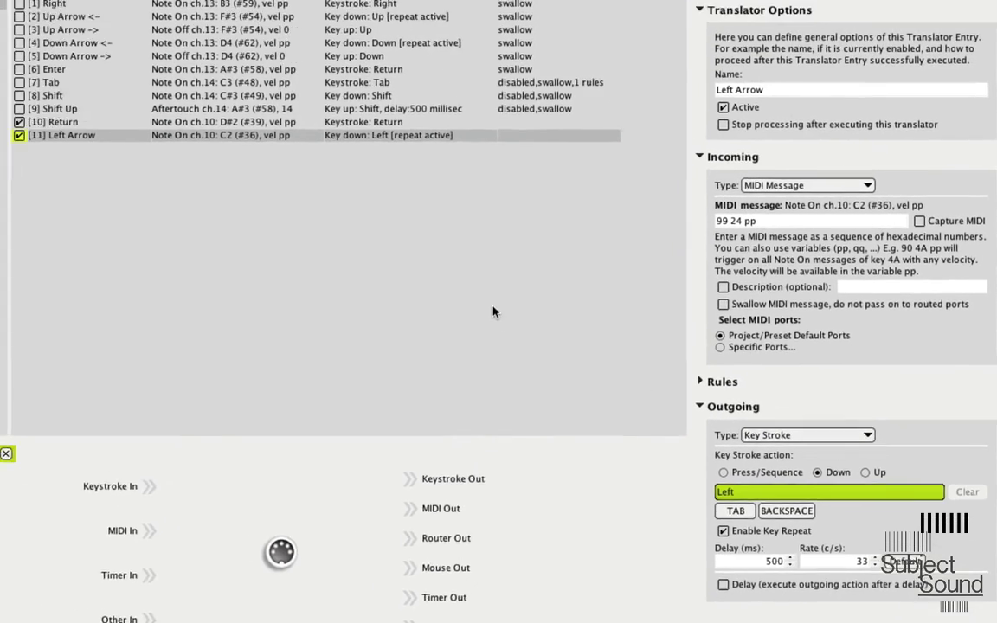
pyautogui.press('s')
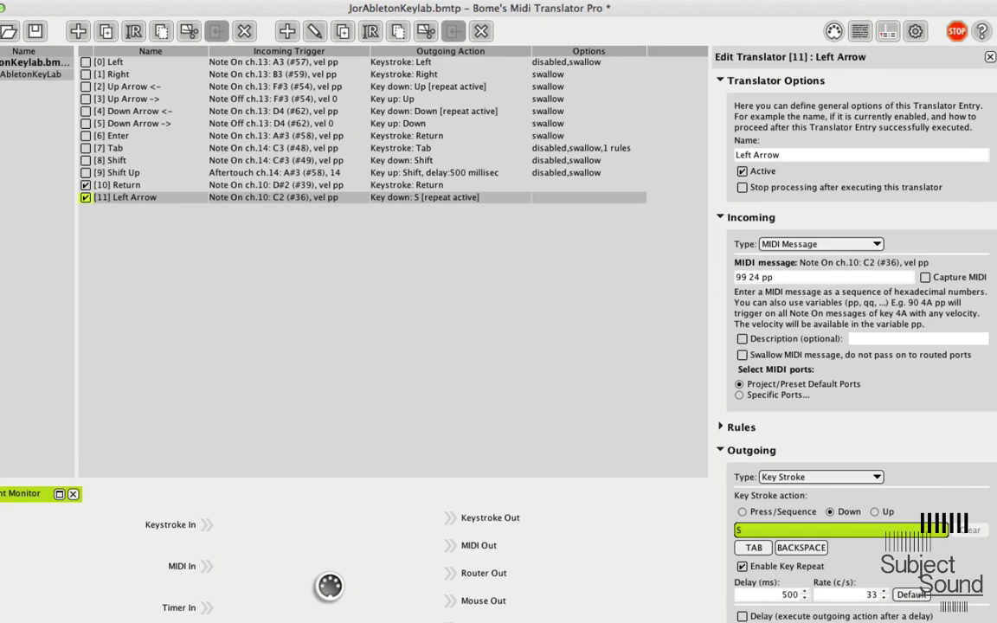
# Step: Add a new translator [12] and name it Left Arrow Up
pyautogui.click(286, 32)
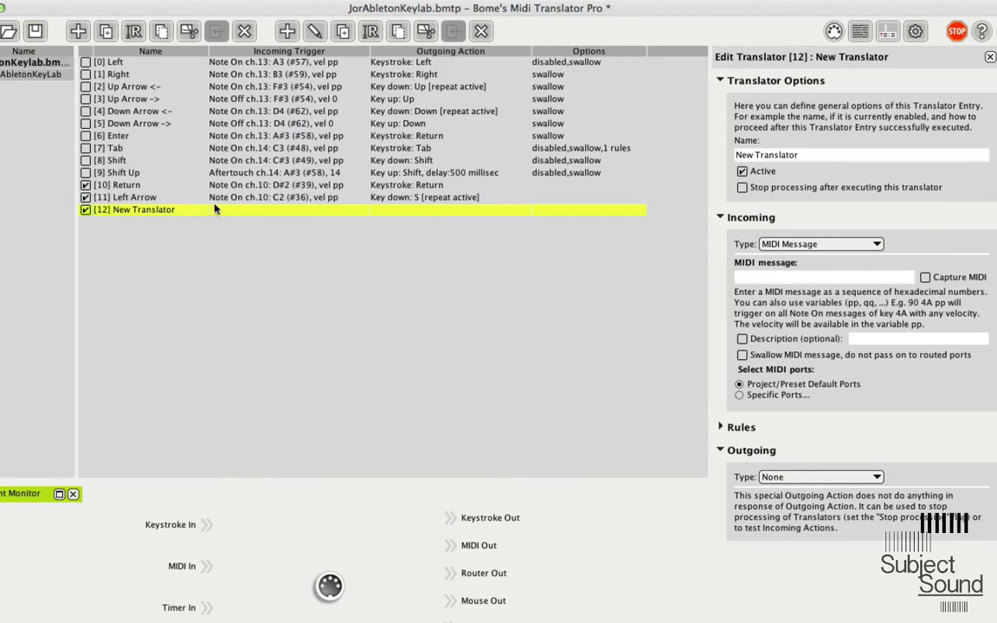
pyautogui.click(144, 210)
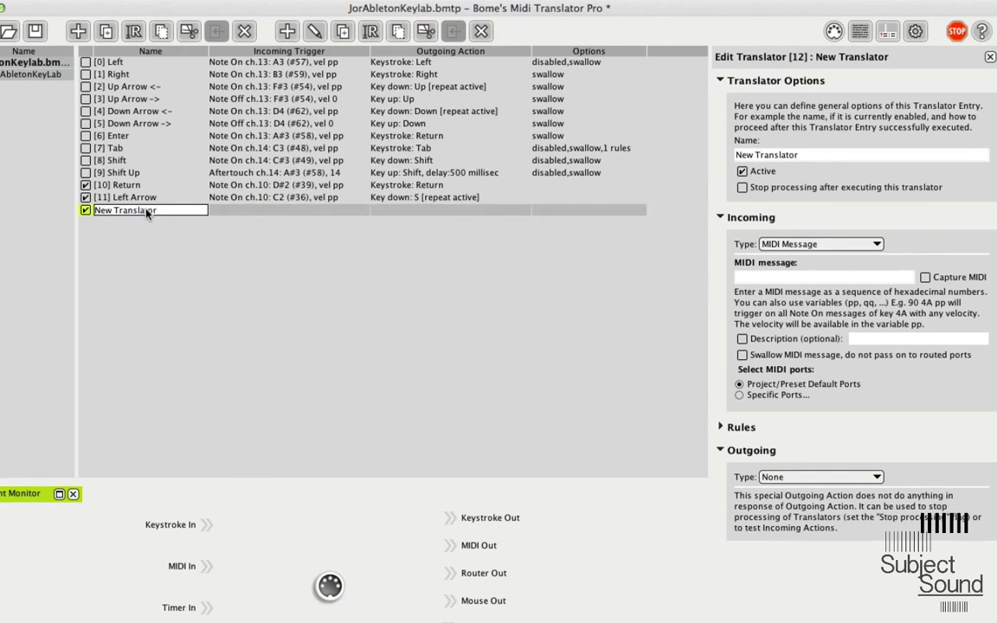
pyautogui.moveTo(161, 212); pyautogui.dragTo(110, 211)
pyautogui.write('Left ')
pyautogui.write('Arrw')
pyautogui.click(110, 210)
pyautogui.press('Right')
pyautogui.press('Right')
pyautogui.press('Right')
pyautogui.write('o')
pyautogui.press('Right')
pyautogui.click(137, 186)
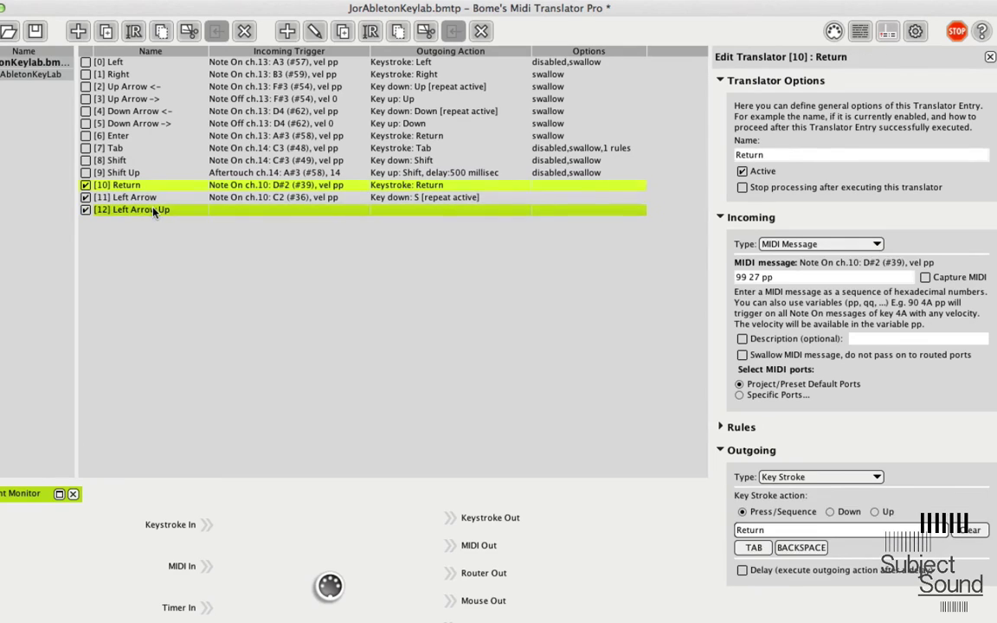
# Step: Begin entering Left Arrow Up's incoming MIDI message, leaving an invalid 's'
pyautogui.click(130, 209)
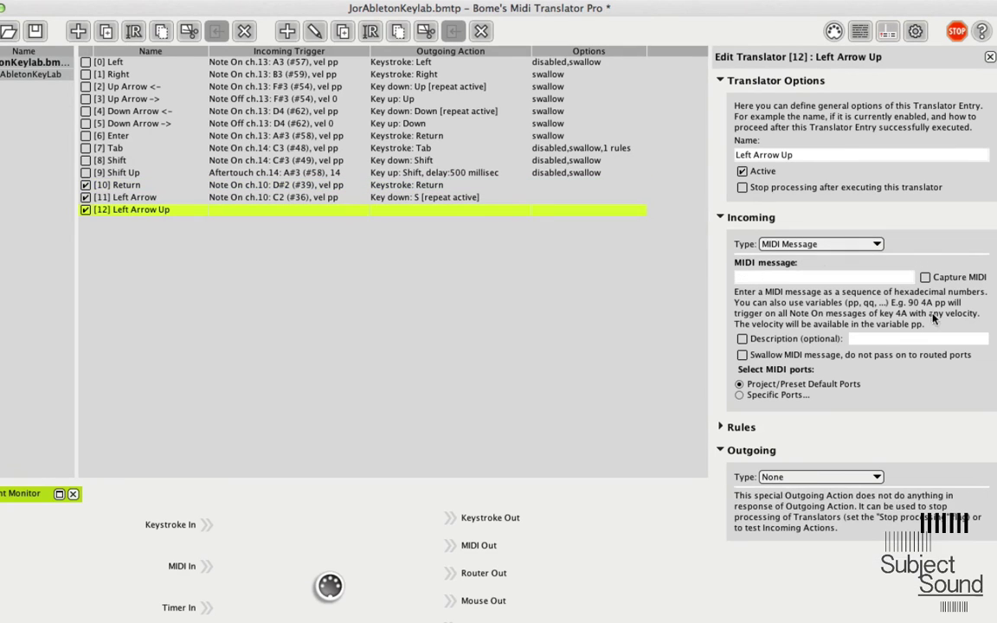
pyautogui.click(792, 278)
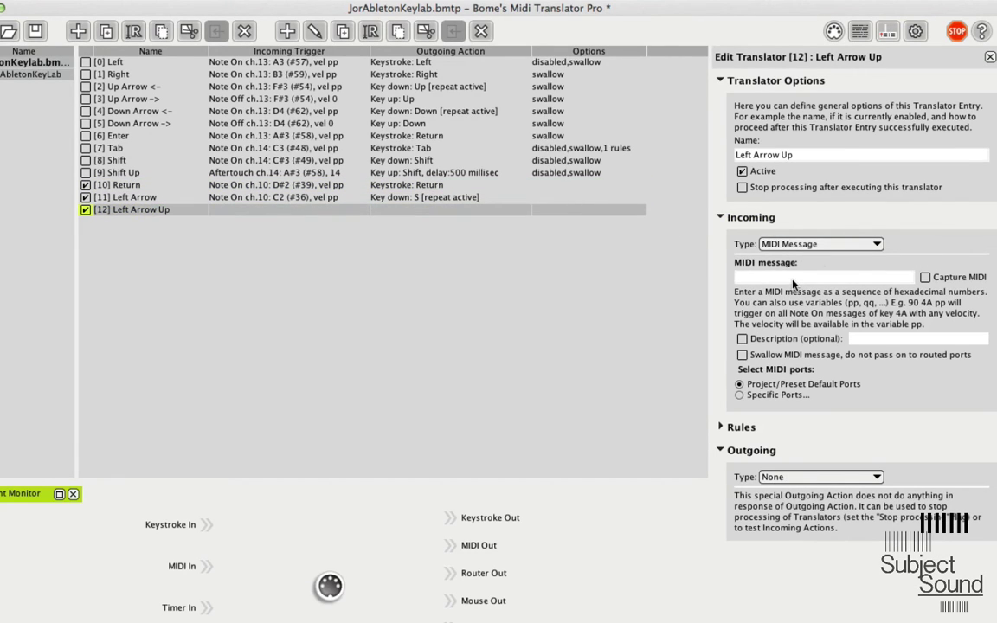
pyautogui.write('s')
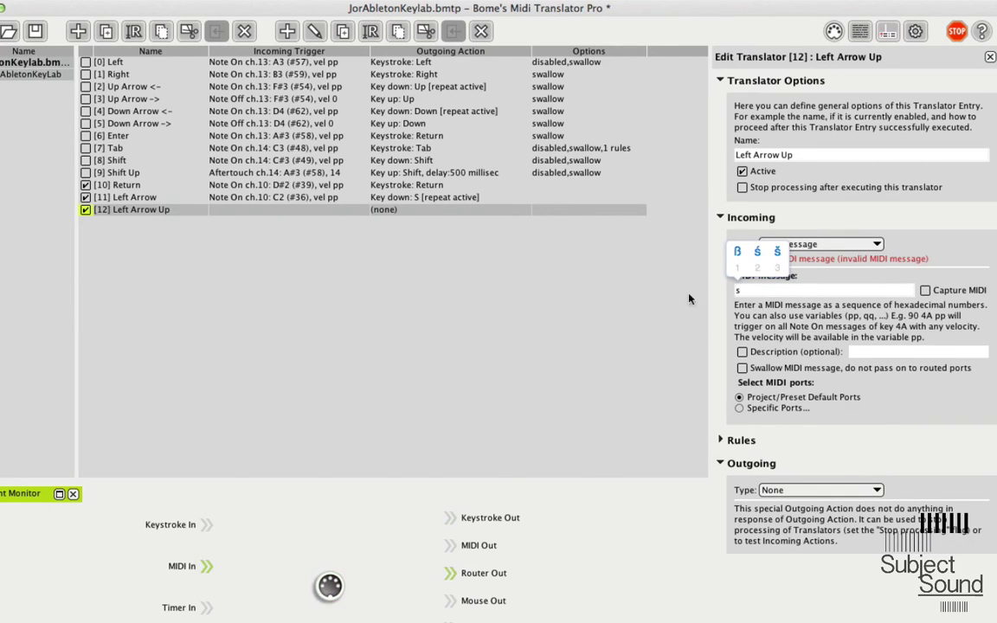
# Step: Re-record translator [11] Left Arrow's repeating key-down as Left instead of S
pyautogui.click(485, 199)
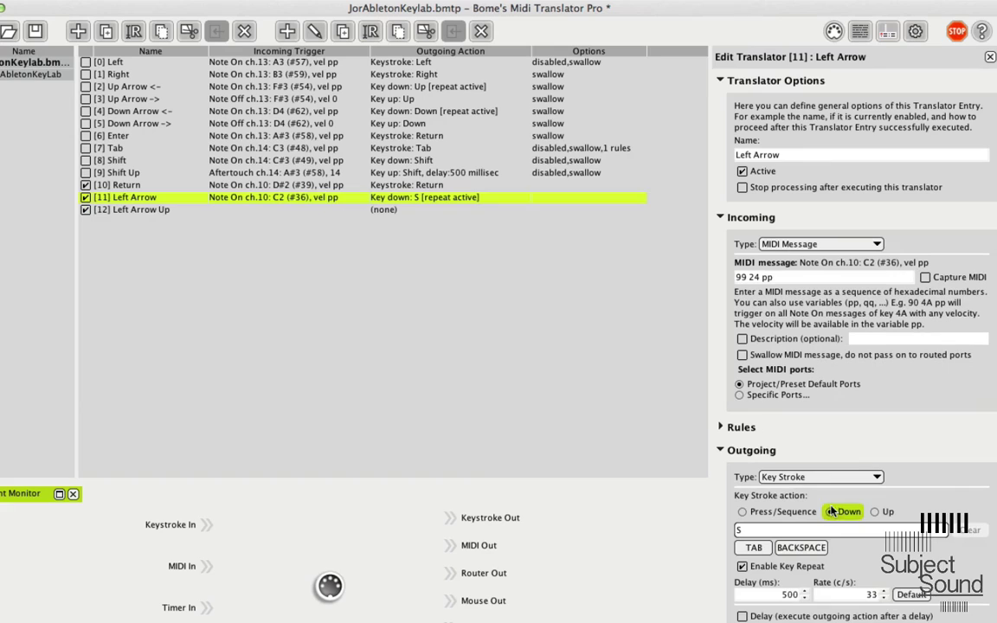
pyautogui.click(957, 32)
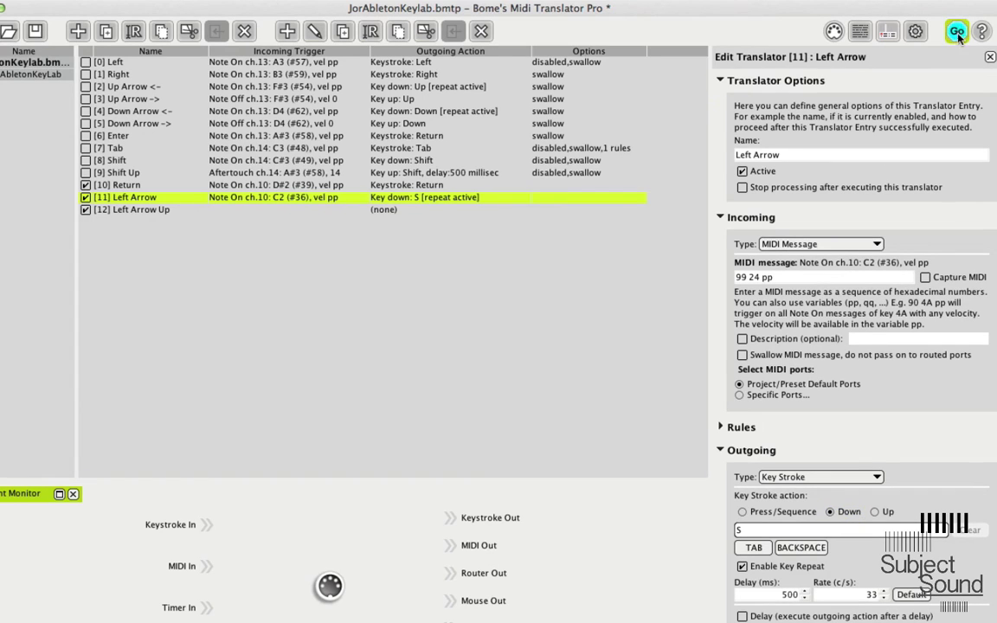
pyautogui.click(788, 532)
pyautogui.press('Left')
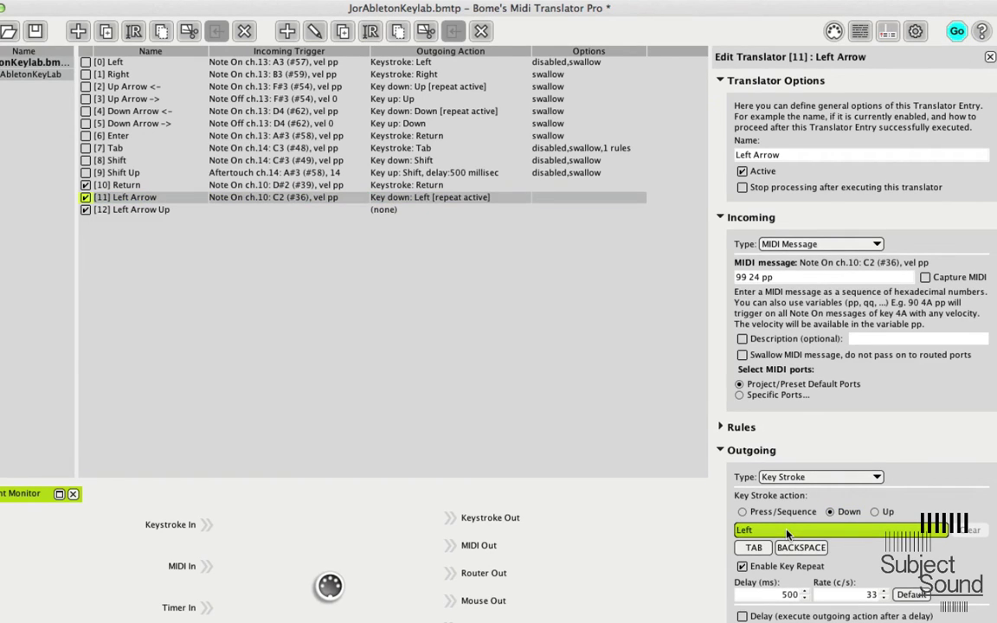
pyautogui.click(454, 211)
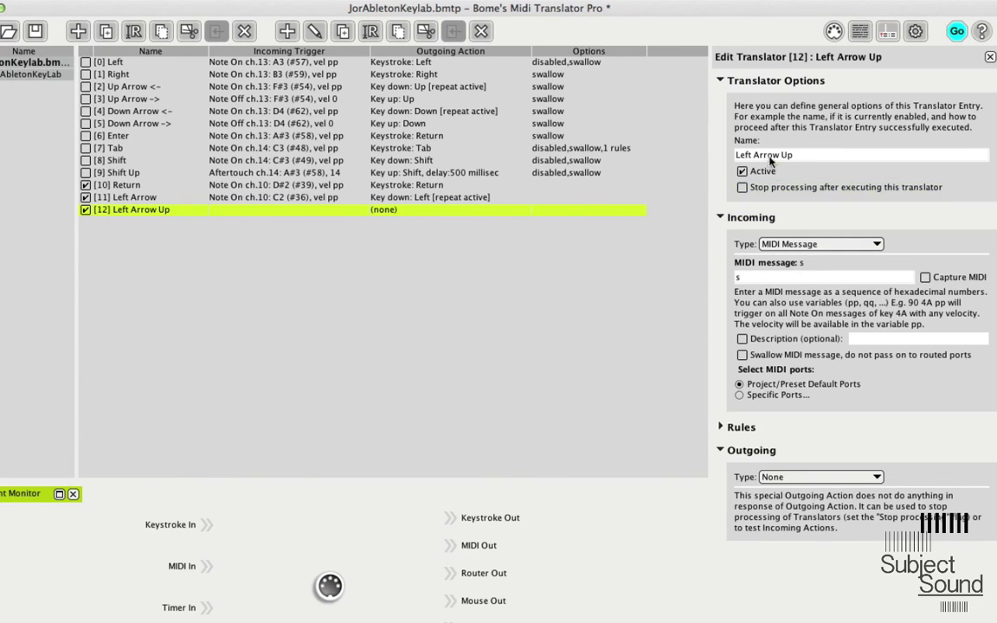
# Step: Capture the pad and set Left Arrow Up's trigger to Note Off ch.10 C2 (89 24 00)
pyautogui.click(926, 277)
pyautogui.scroll(10, 757, 351)
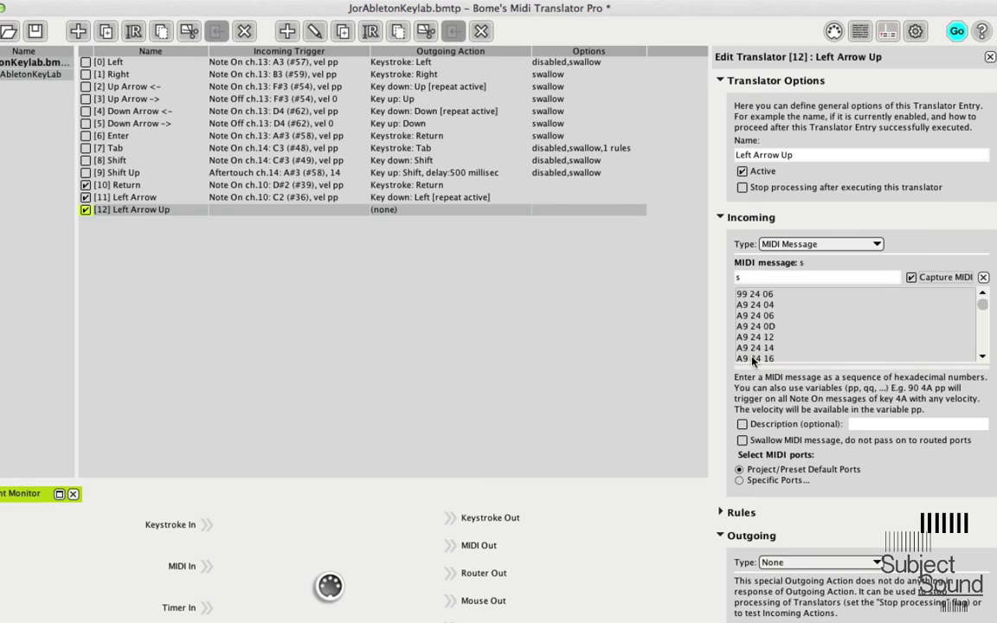
pyautogui.click(755, 294)
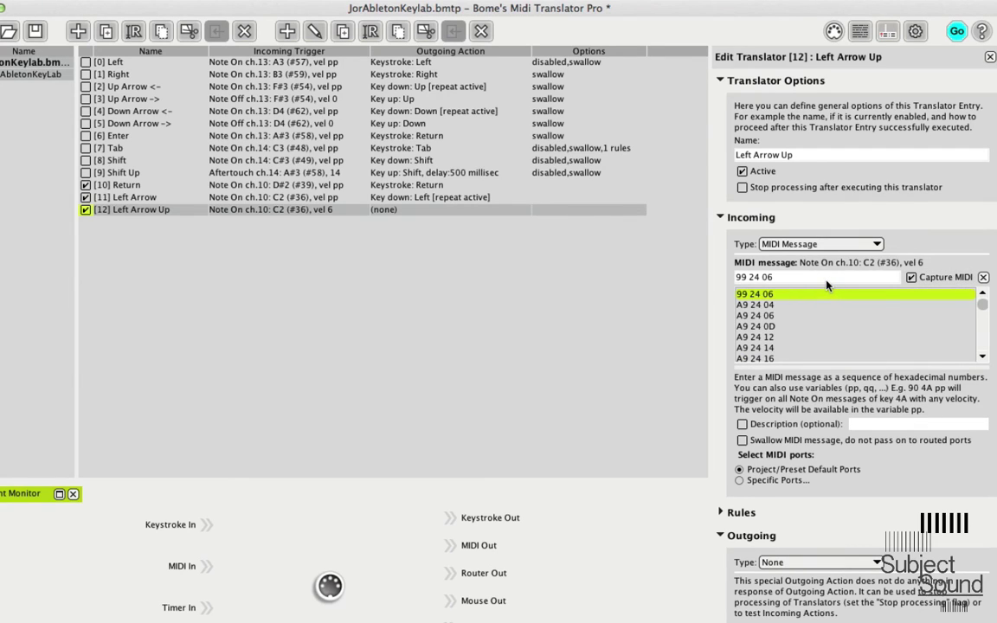
pyautogui.scroll(-10, 795, 320)
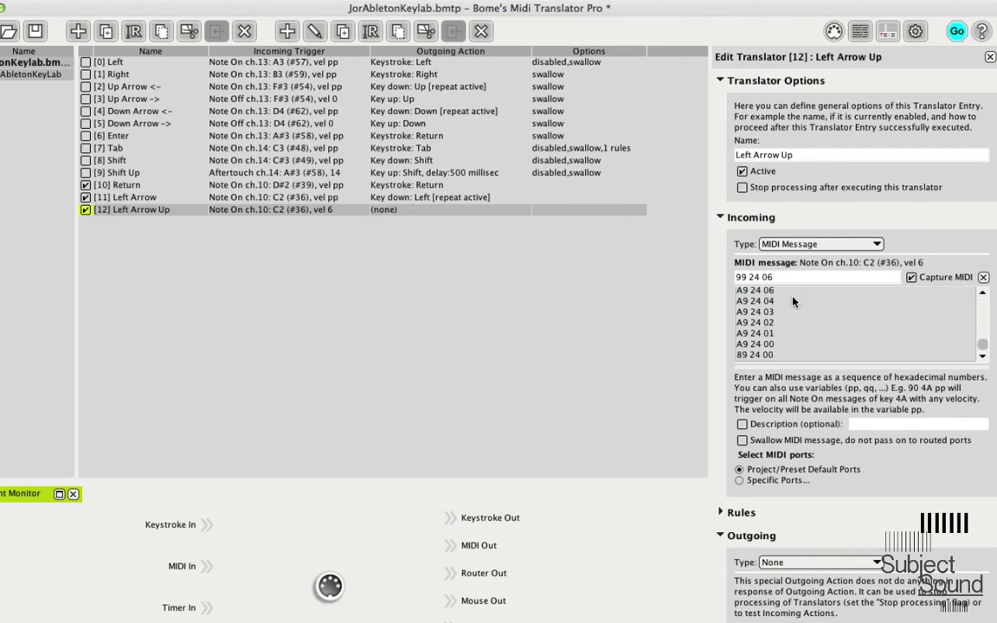
pyautogui.click(791, 355)
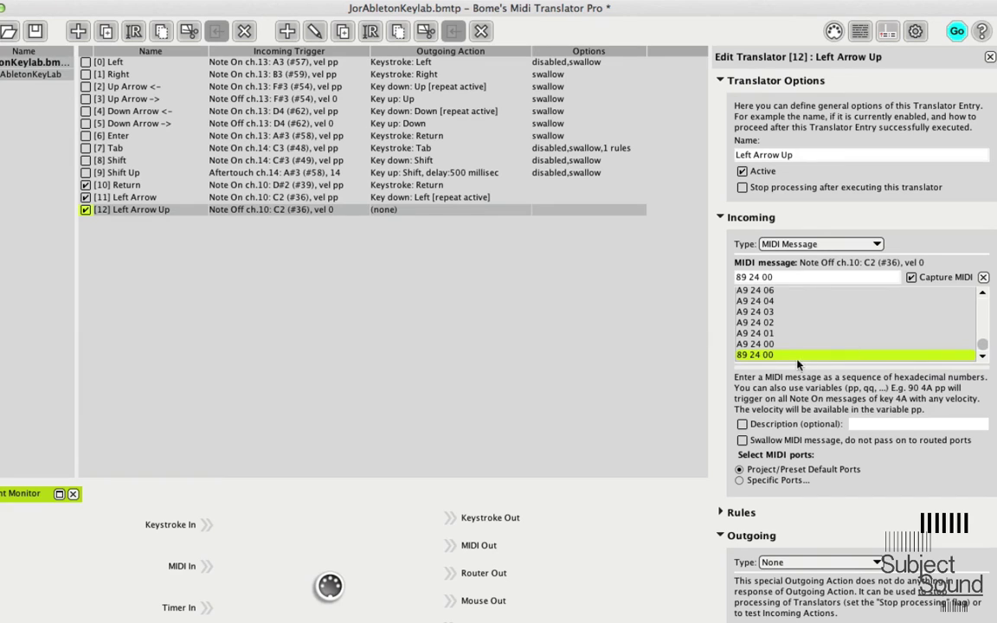
# Step: Set Left Arrow Up's outgoing action to a Key Stroke releasing (Up) the Left key
pyautogui.click(827, 562)
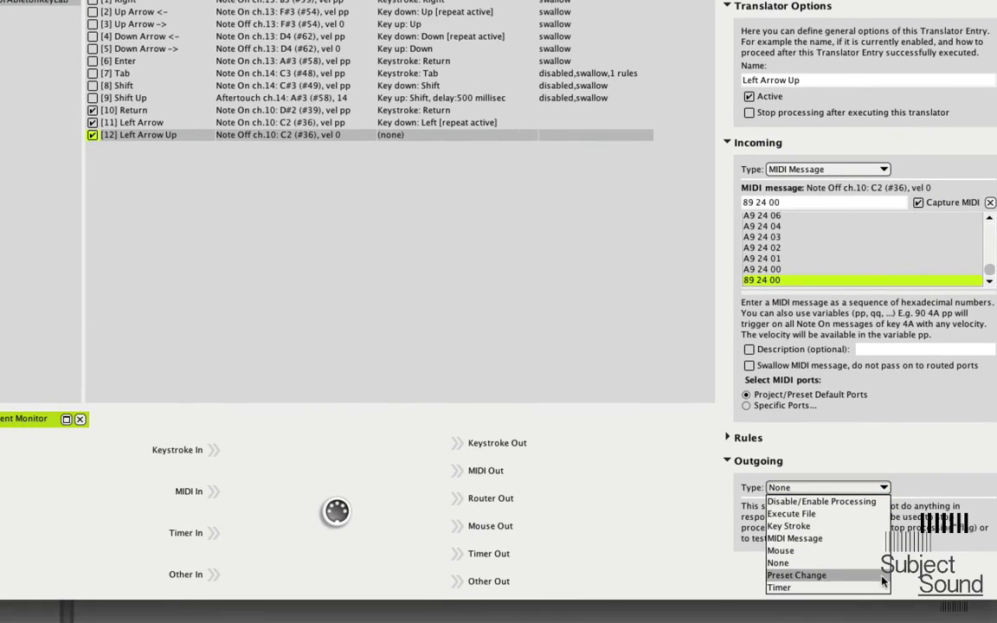
pyautogui.click(875, 526)
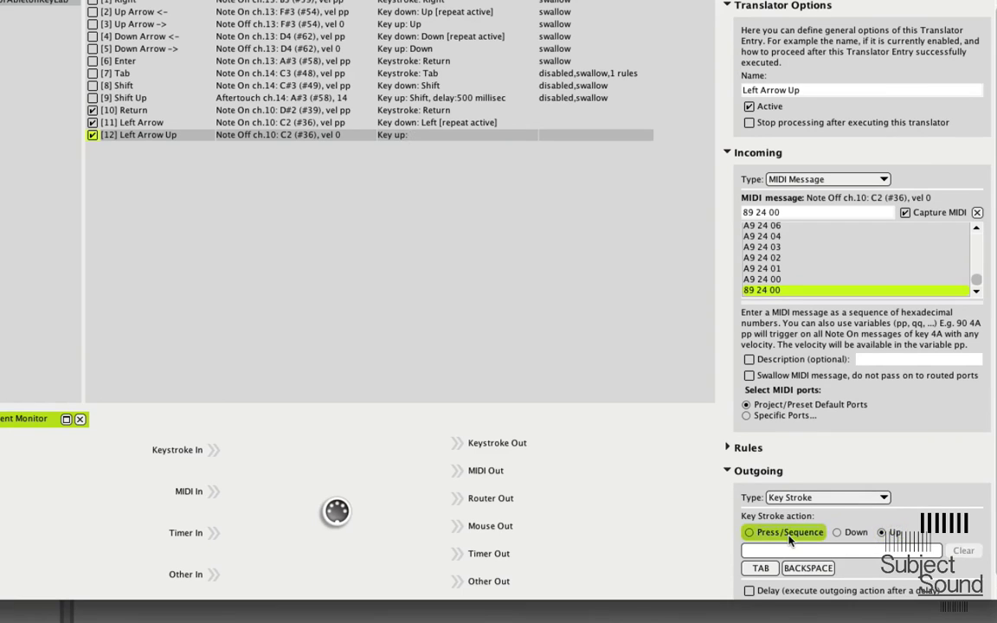
pyautogui.click(882, 532)
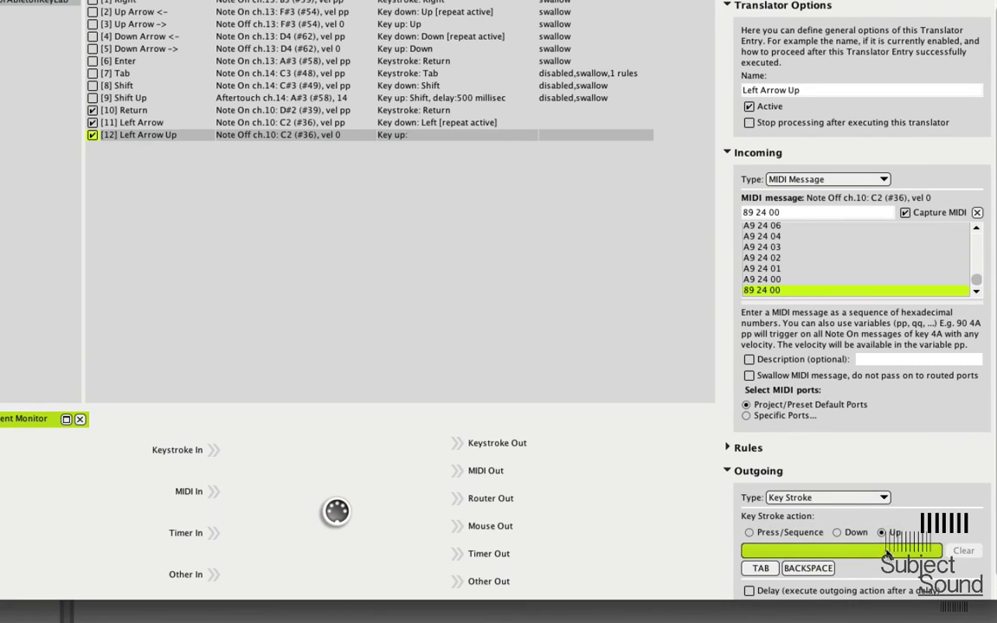
pyautogui.press('Left')
# Step: Review translators [11] Left Arrow and [12] Left Arrow Up, then save JorAbletonKeylab.bmtp
pyautogui.click(445, 124)
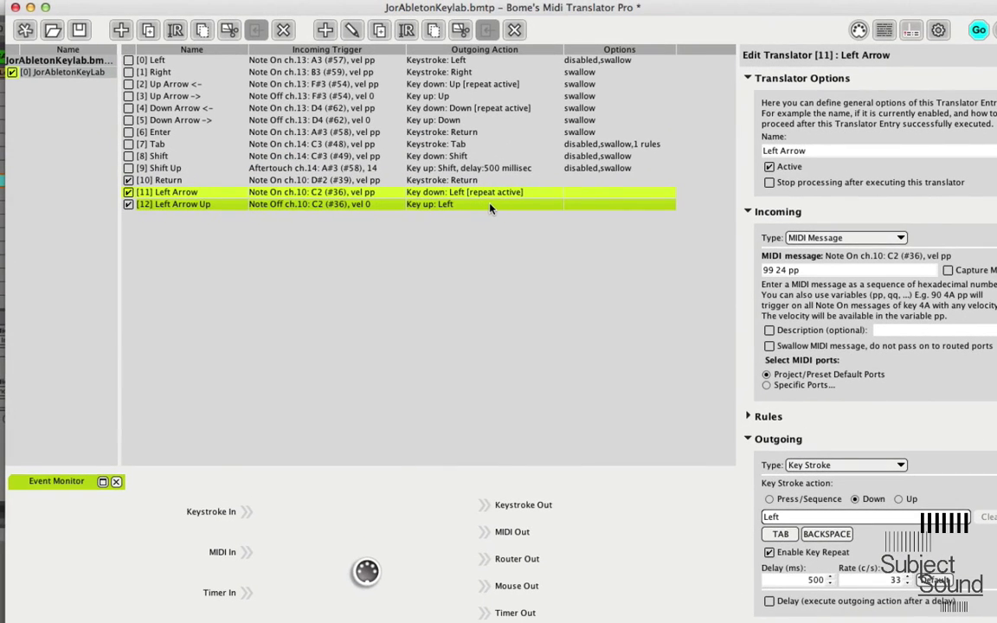
pyautogui.click(490, 206)
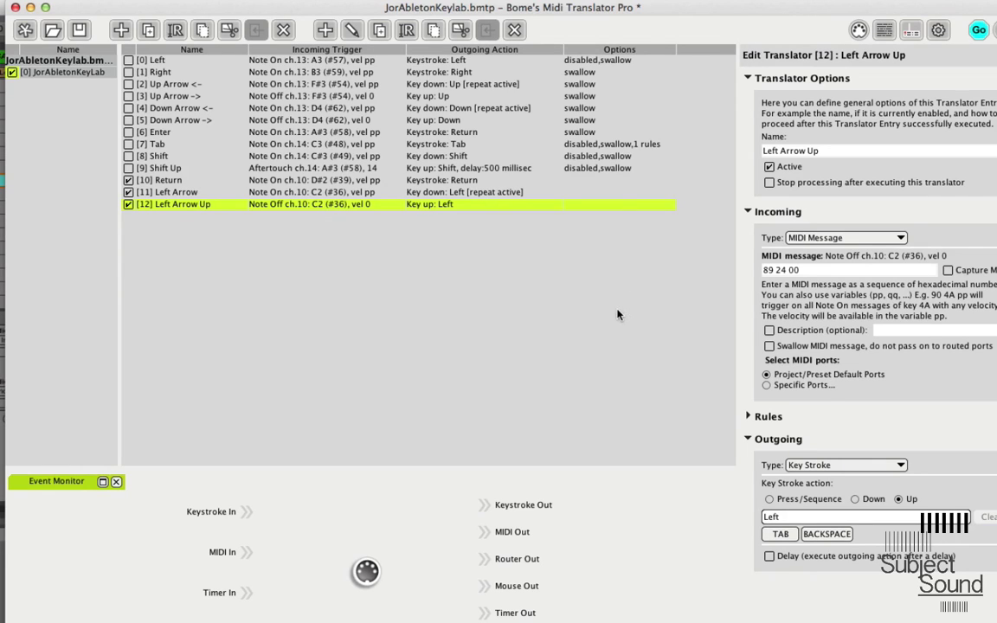
pyautogui.press('super+s')
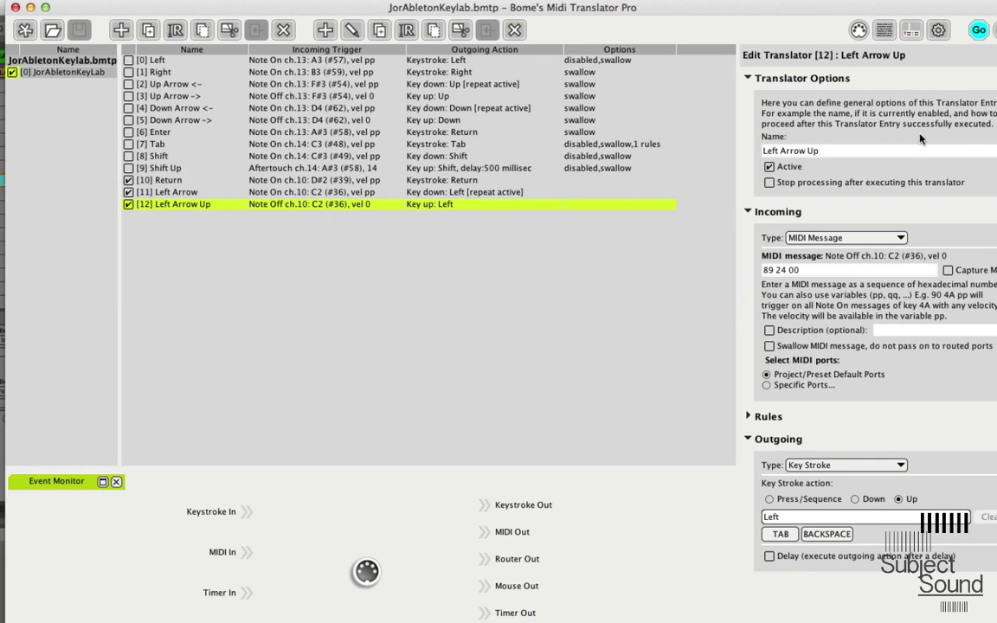
# Step: Restart translation and test in Live, moving the slot selection between 1 SAMPLES and 8 FX
pyautogui.click(979, 31)
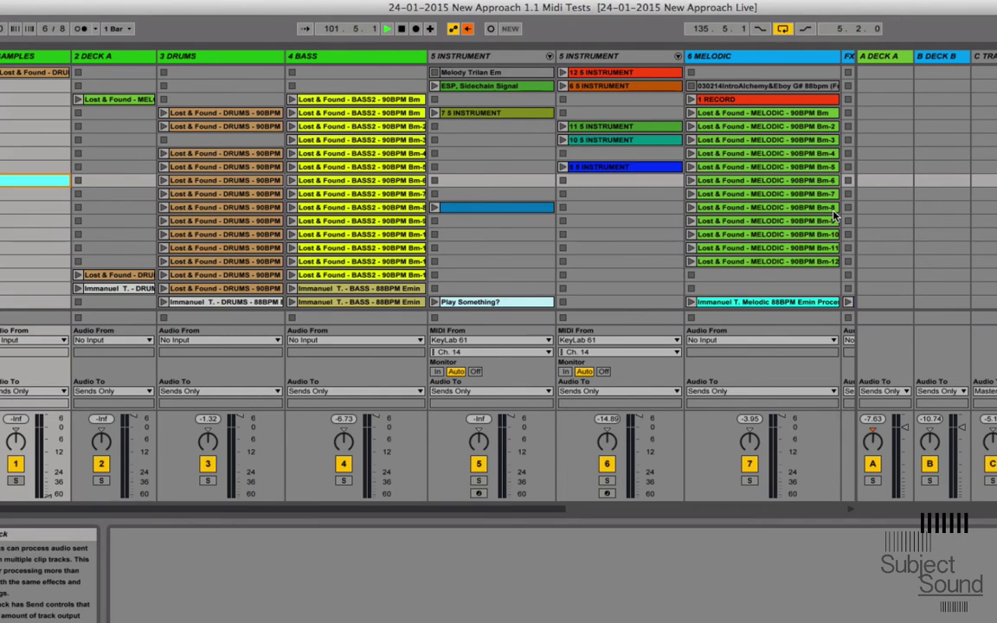
pyautogui.click(833, 215)
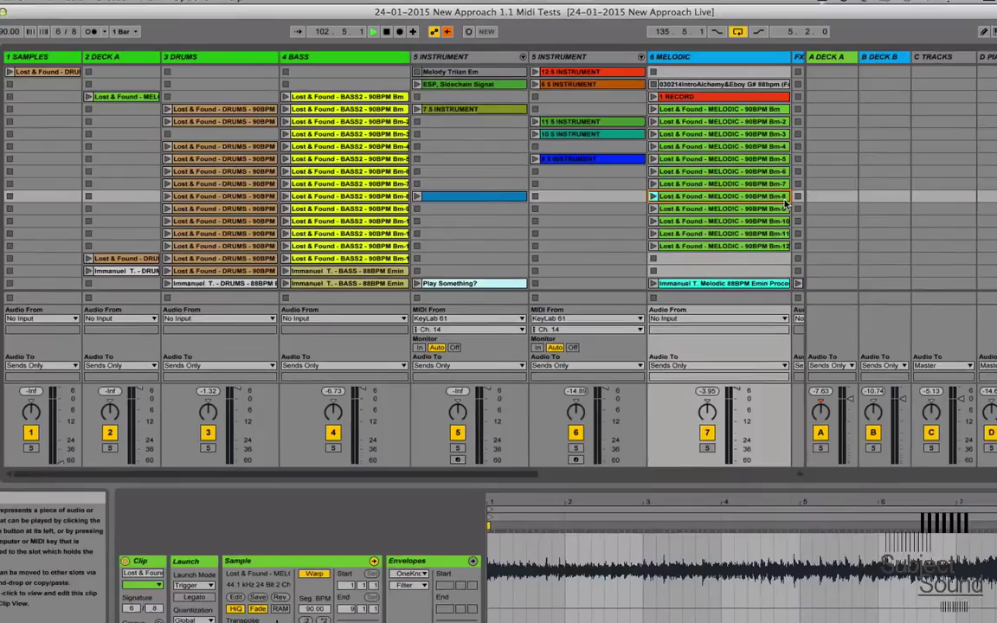
pyautogui.click(793, 176)
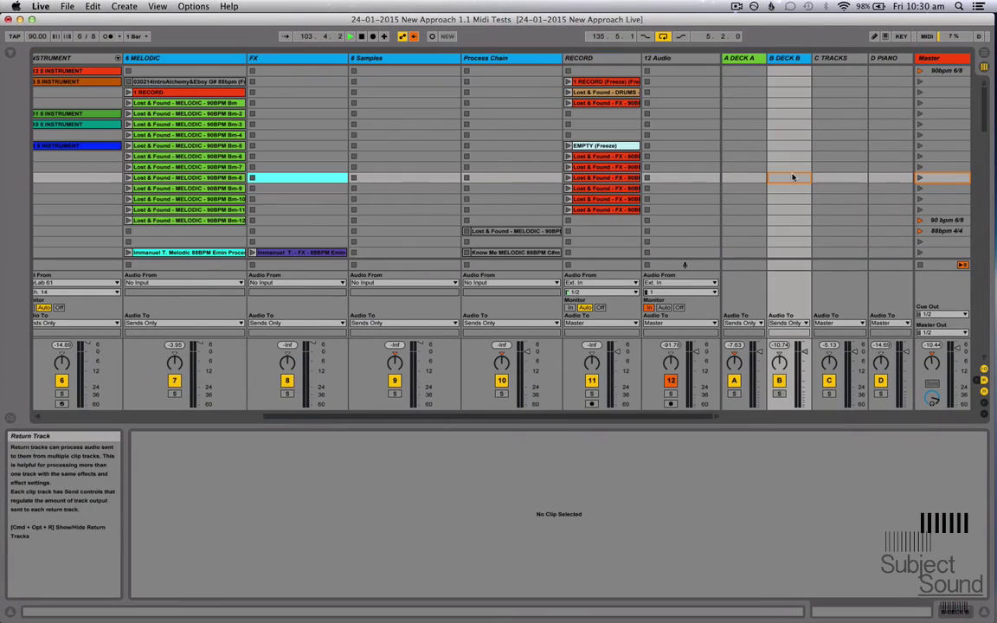
pyautogui.press('Left')
pyautogui.press('Left')
pyautogui.press('Left')
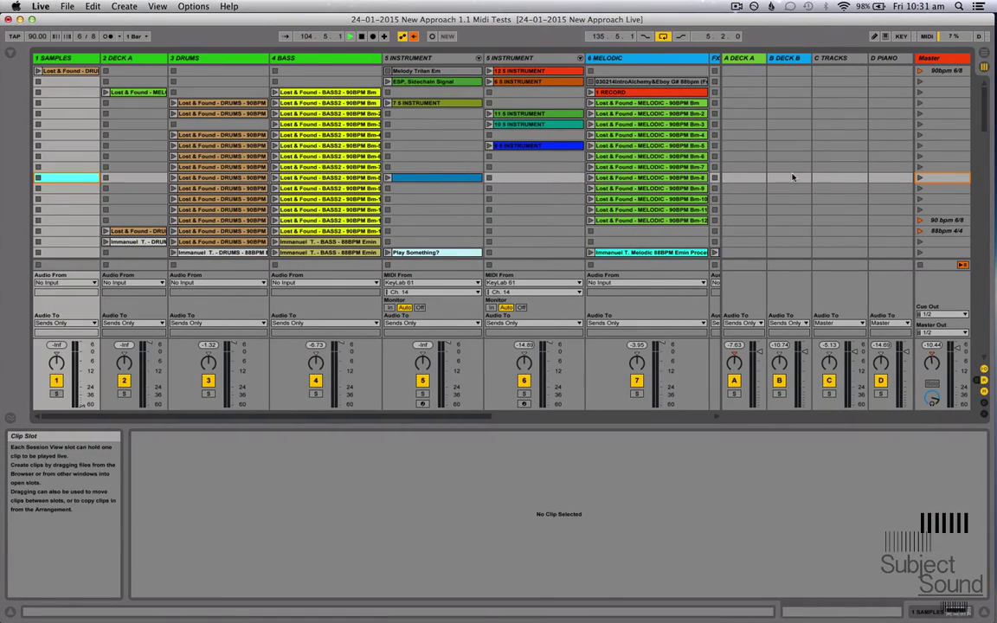
pyautogui.press('Right')
pyautogui.press('Right')
pyautogui.press('Right')
pyautogui.press('Left')
pyautogui.press('Left')
pyautogui.press('Left')
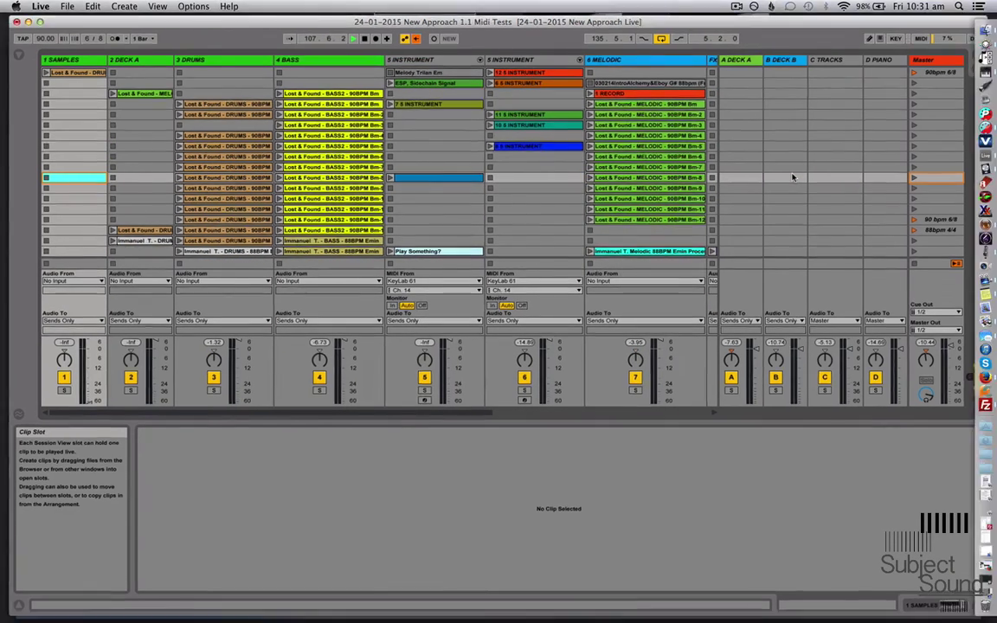
pyautogui.hotkey('ctrl', 'Up')
pyautogui.click(214, 445)
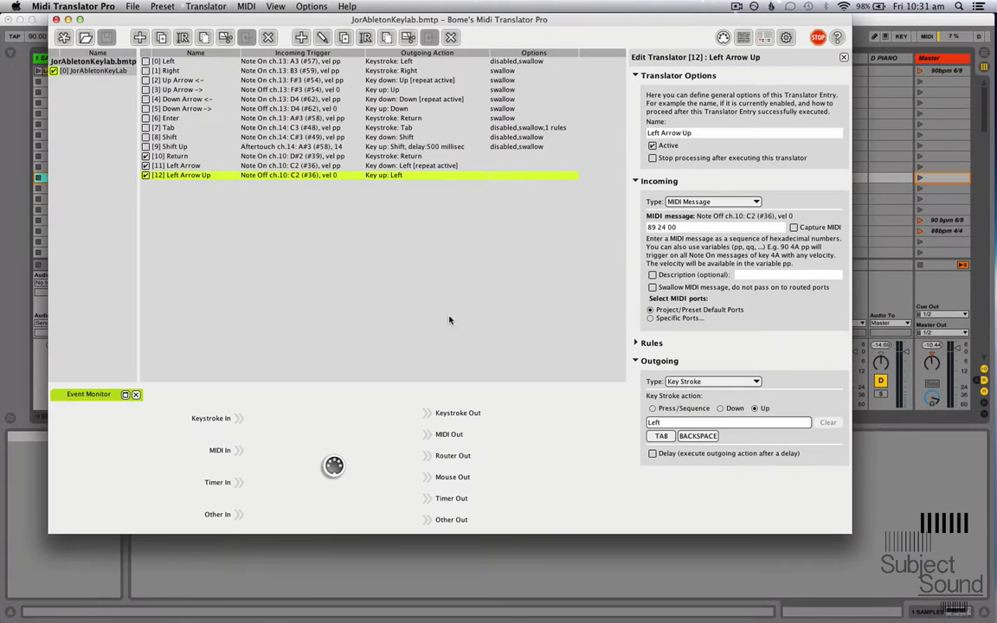